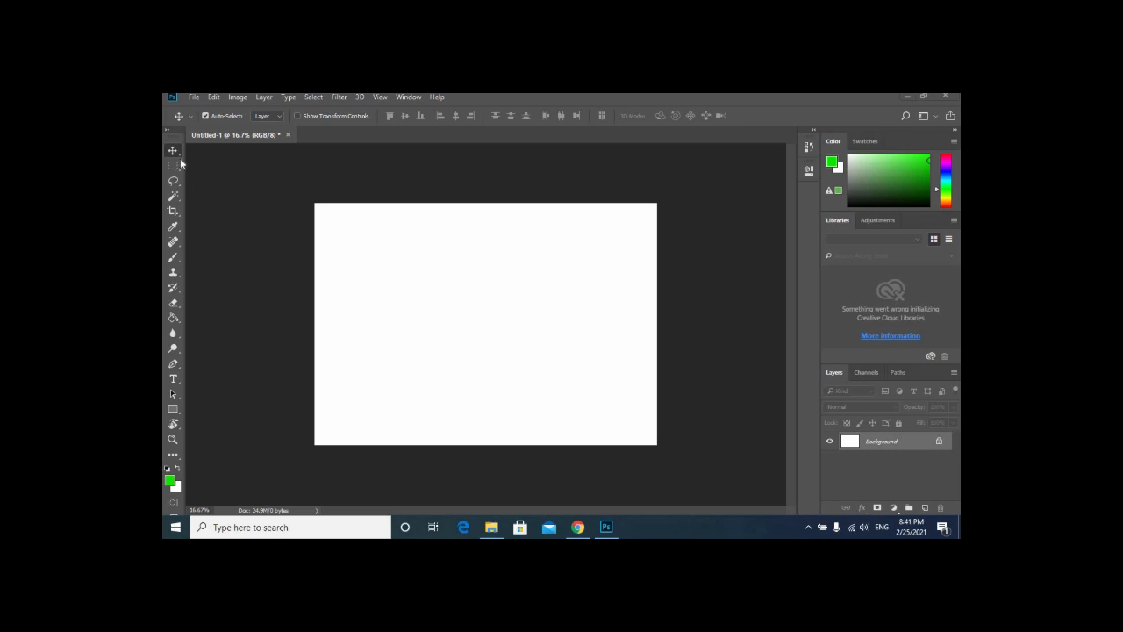
Try to move the locked background layer, then unlock it so that it becomes a normal layer.
drag(471, 371, 445, 338)
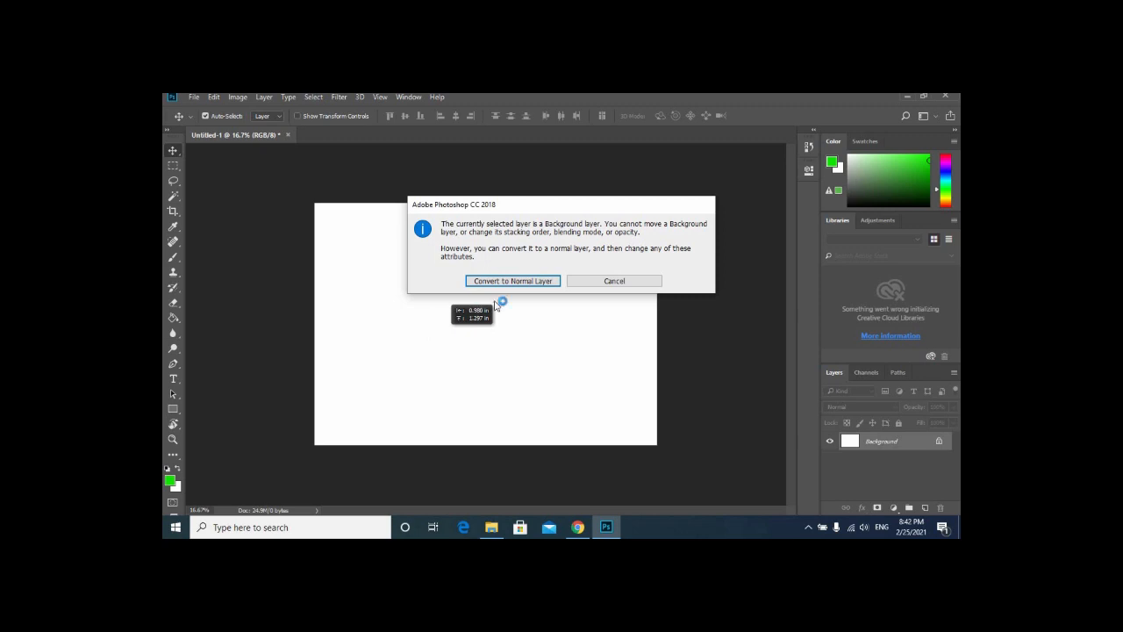
click(599, 285)
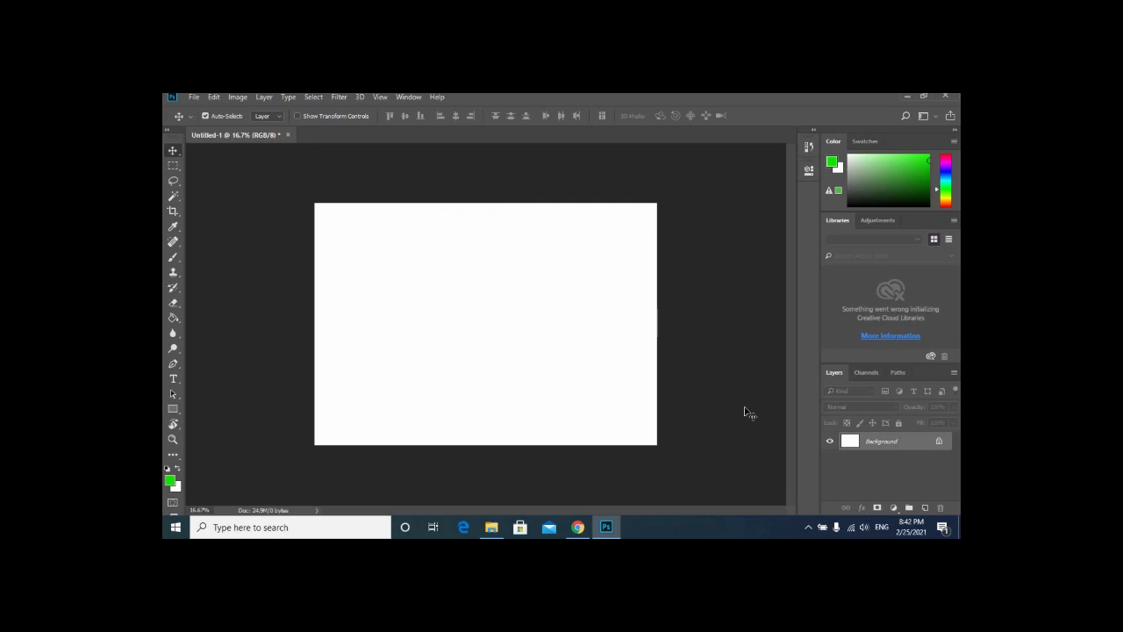
click(940, 442)
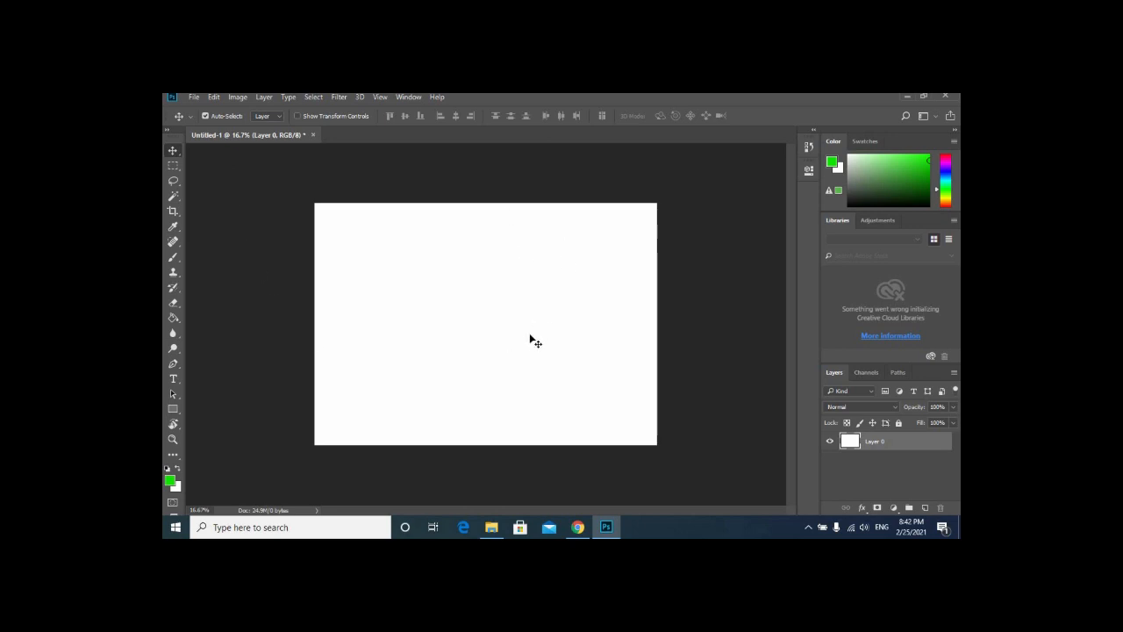
Shift the white layer up and to the left by about 1 in, then refill it with the white background colour.
drag(530, 336, 497, 305)
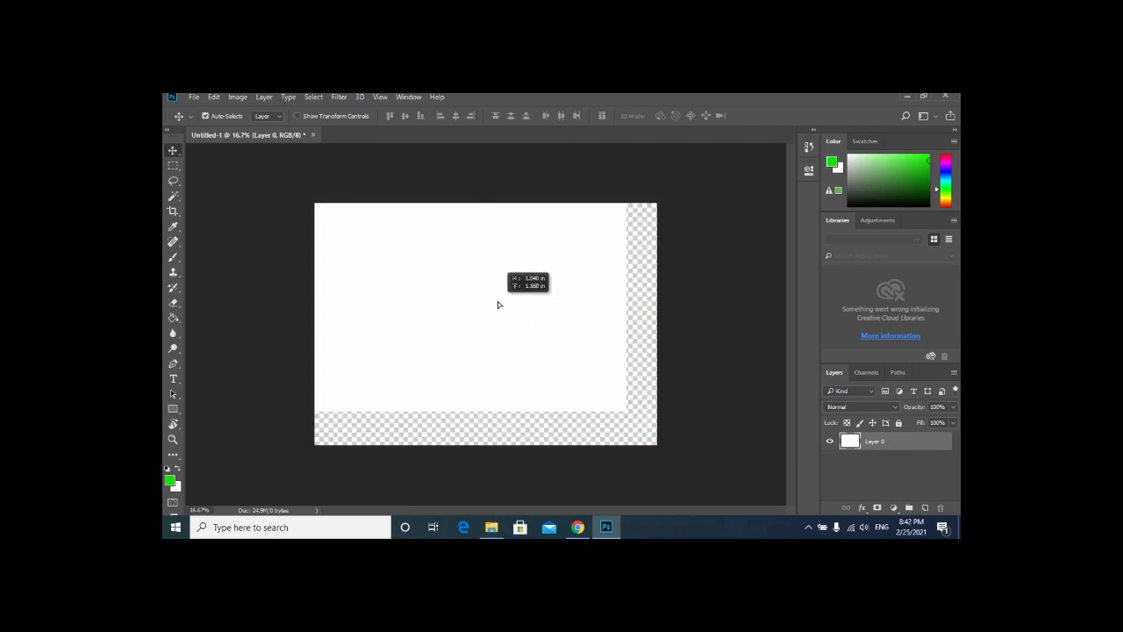
drag(498, 304, 497, 306)
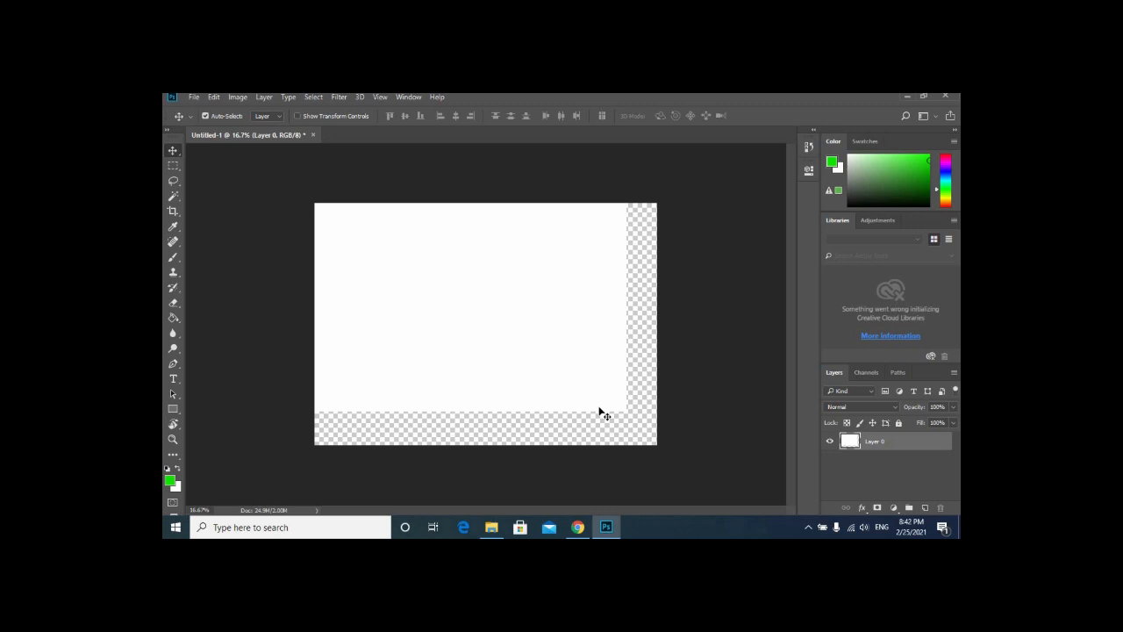
key(ctrl)
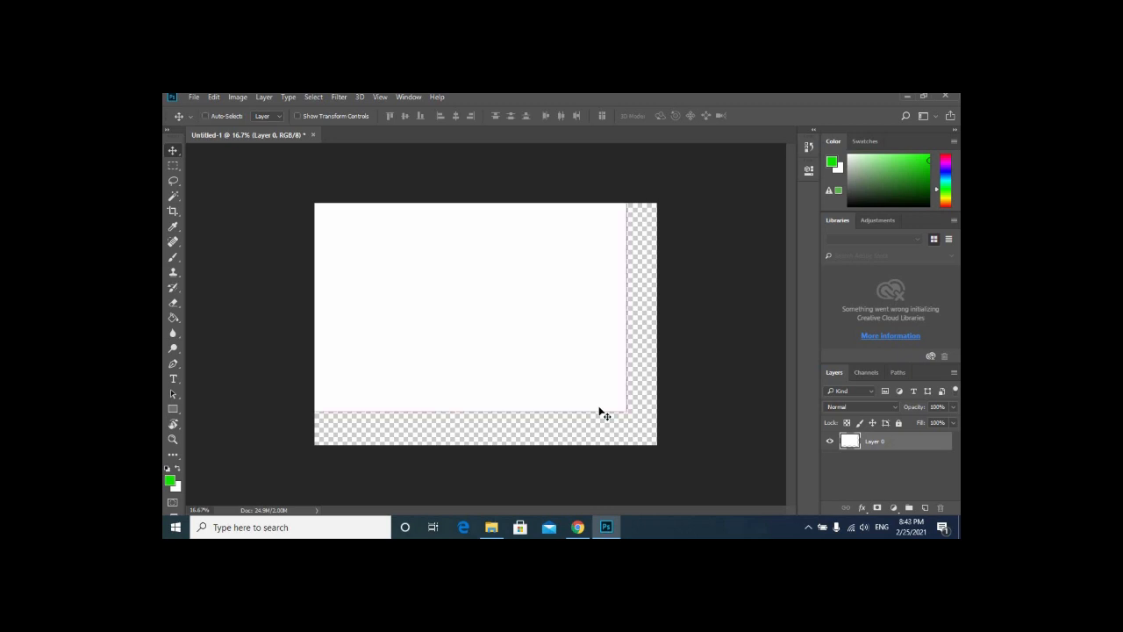
key(ctrl+BackSpace)
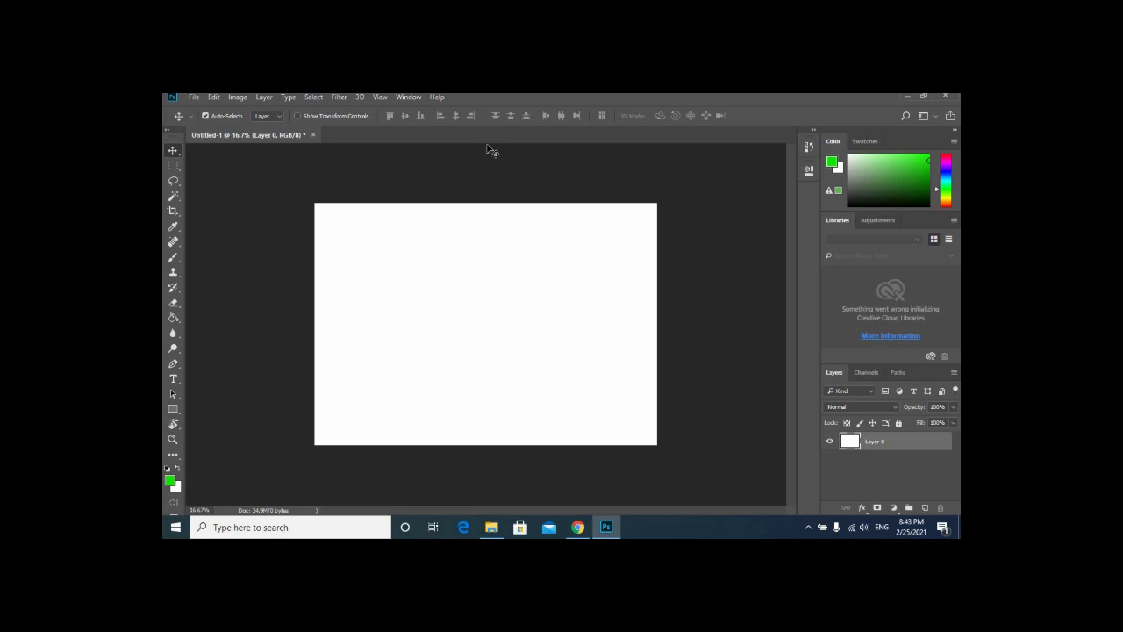
Draw a blue-filled rectangle about 2148 x 1307 px on the canvas and move it to about X 251 px, Y 329 px.
click(174, 410)
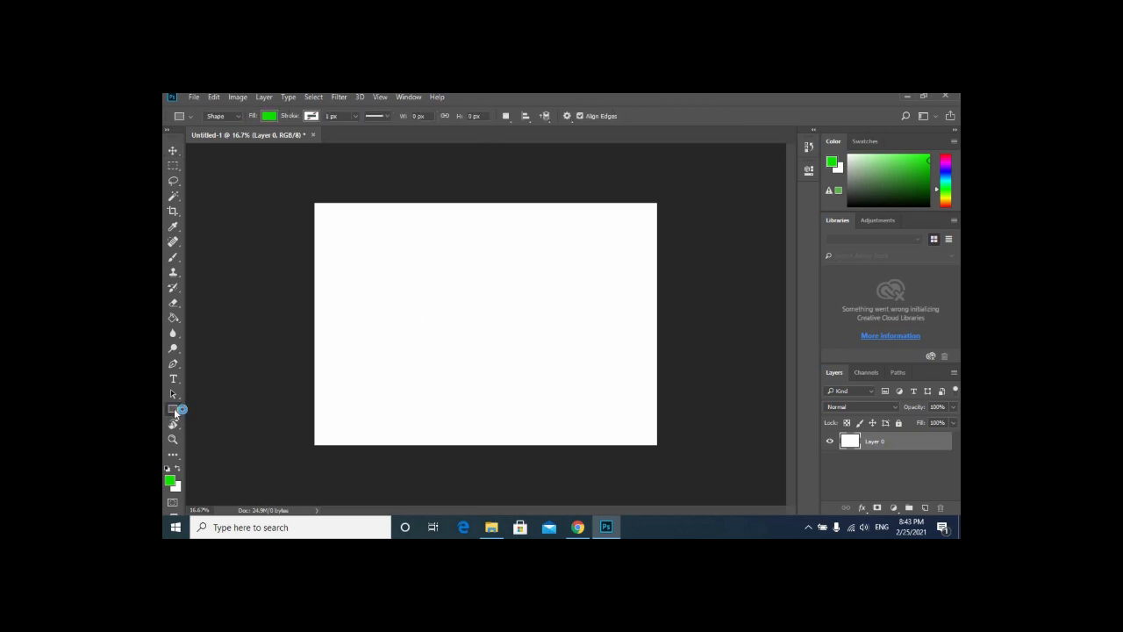
right_click(175, 410)
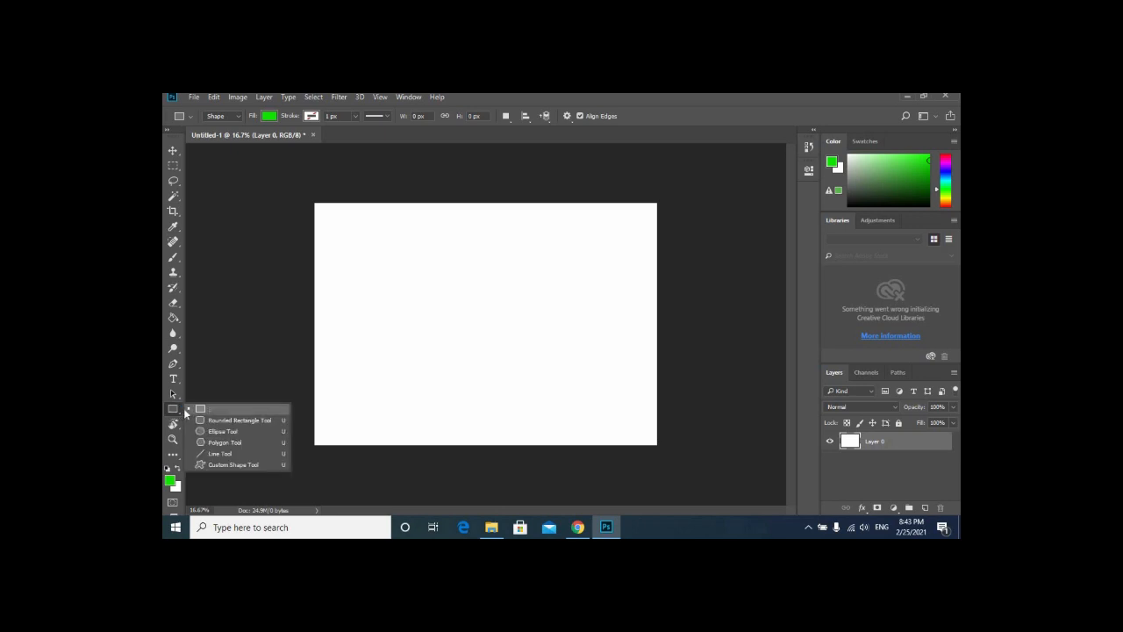
click(239, 429)
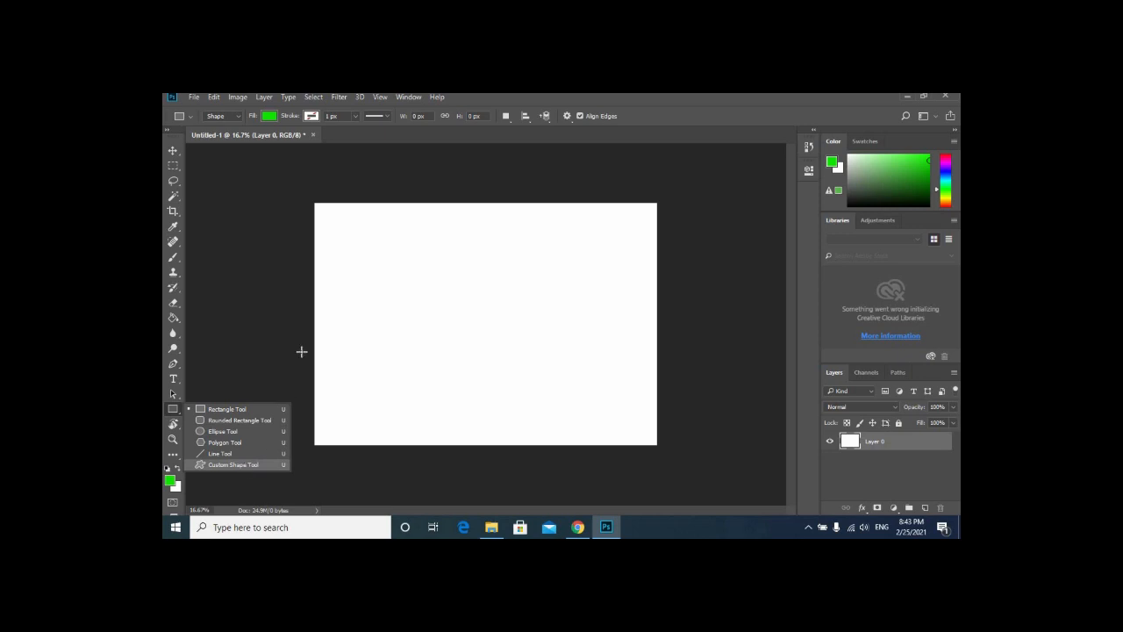
click(212, 410)
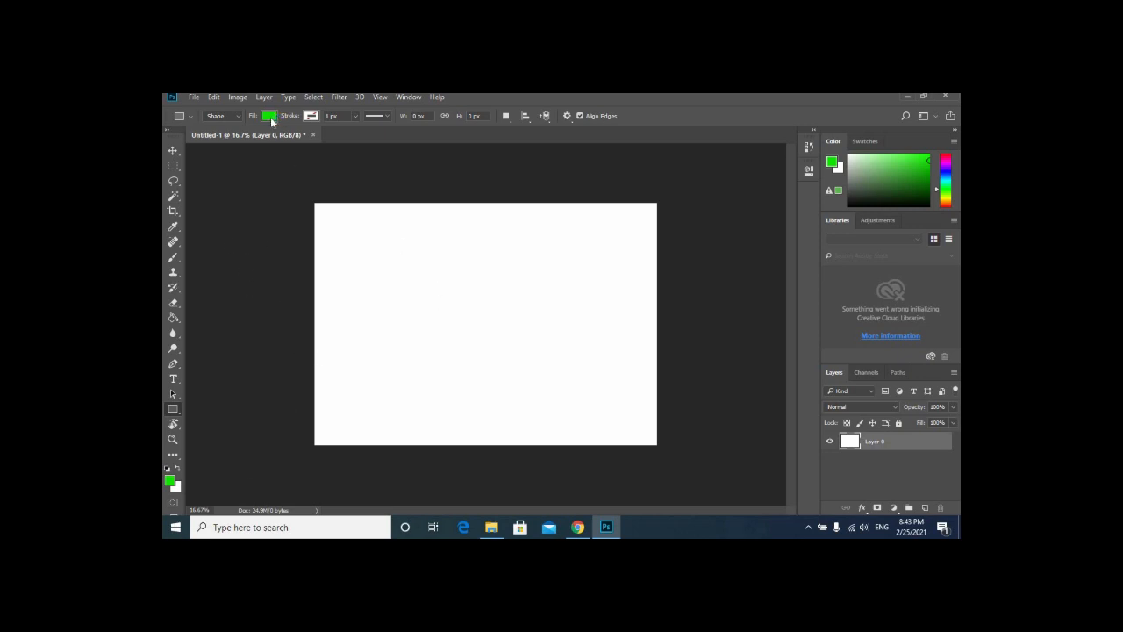
click(272, 118)
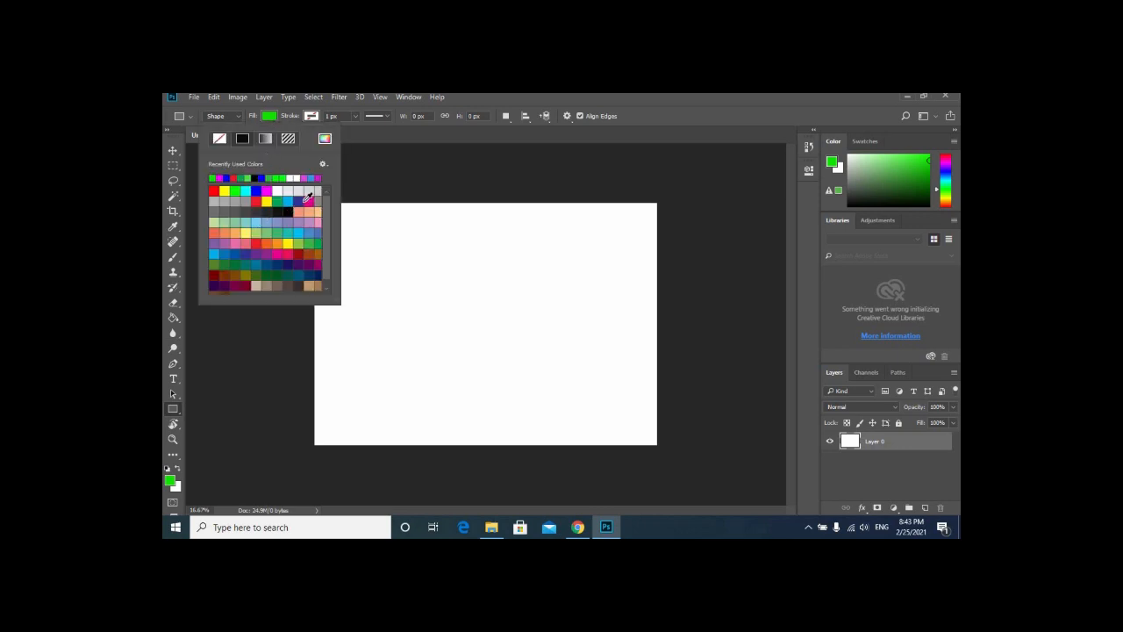
click(256, 190)
drag(368, 250, 578, 377)
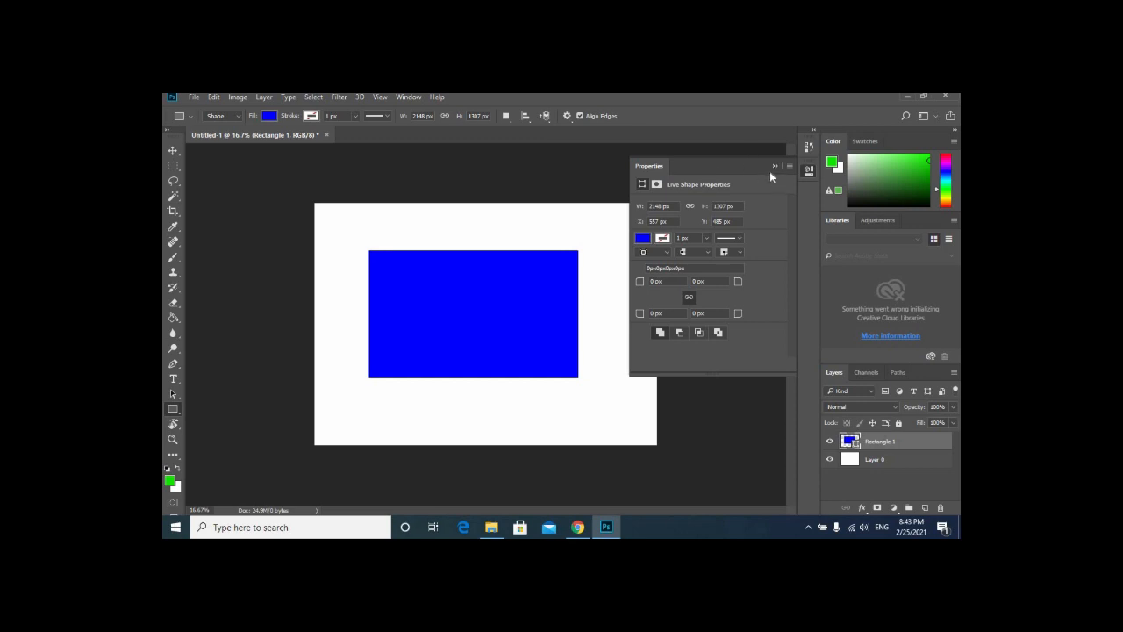
click(775, 167)
key(v)
drag(453, 314, 430, 327)
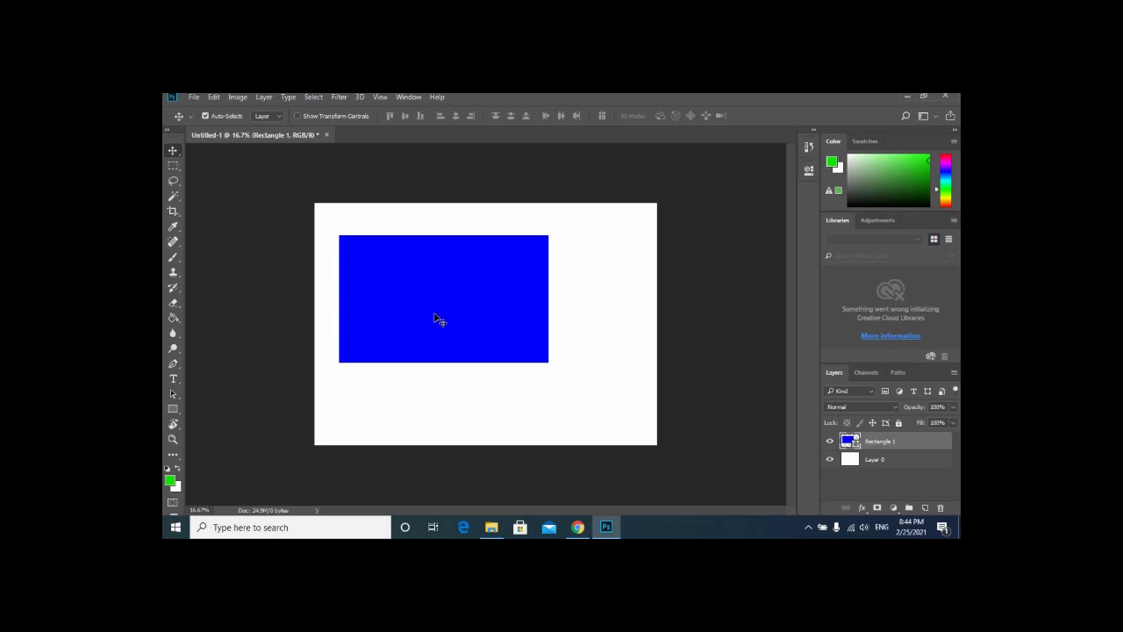
Lower the rectangle layer's opacity until the shape fades out, and bring it back to 100%.
click(953, 407)
drag(955, 424, 892, 424)
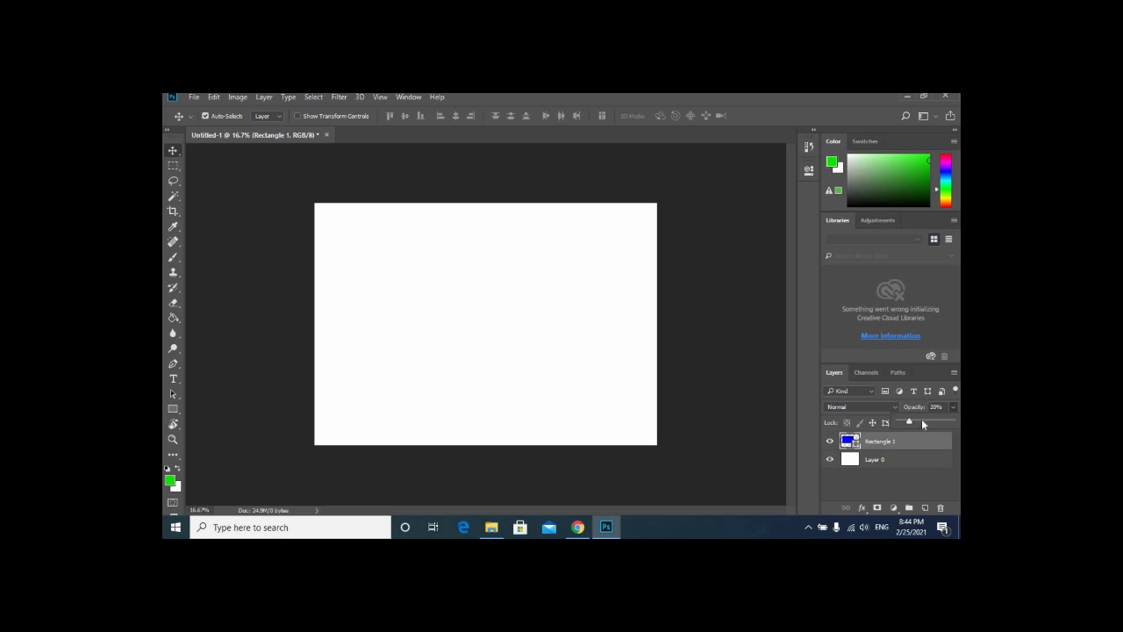
drag(939, 423, 960, 425)
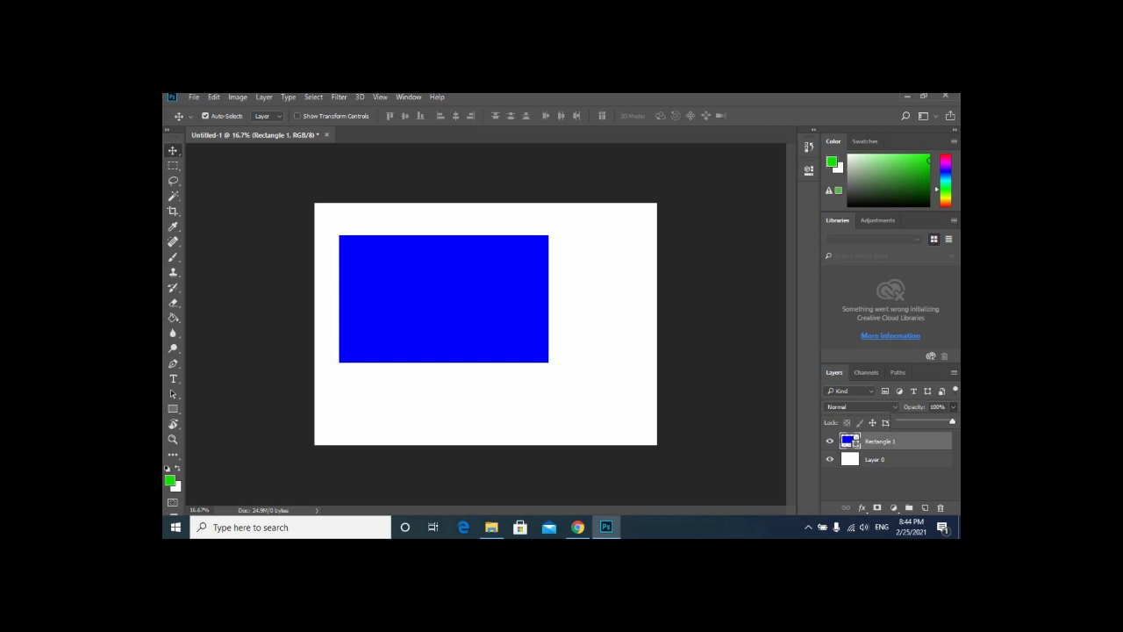
With no layer selected, draw a magenta-filled ellipse about 1027 x 1702 px overlapping the right side of the blue rectangle.
click(869, 479)
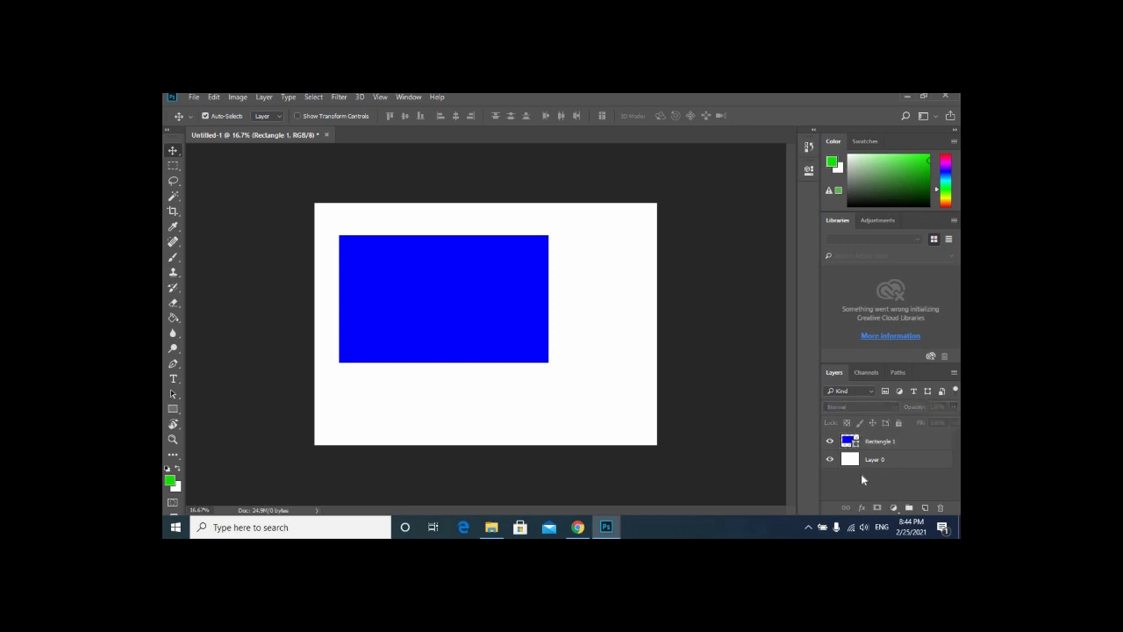
click(178, 410)
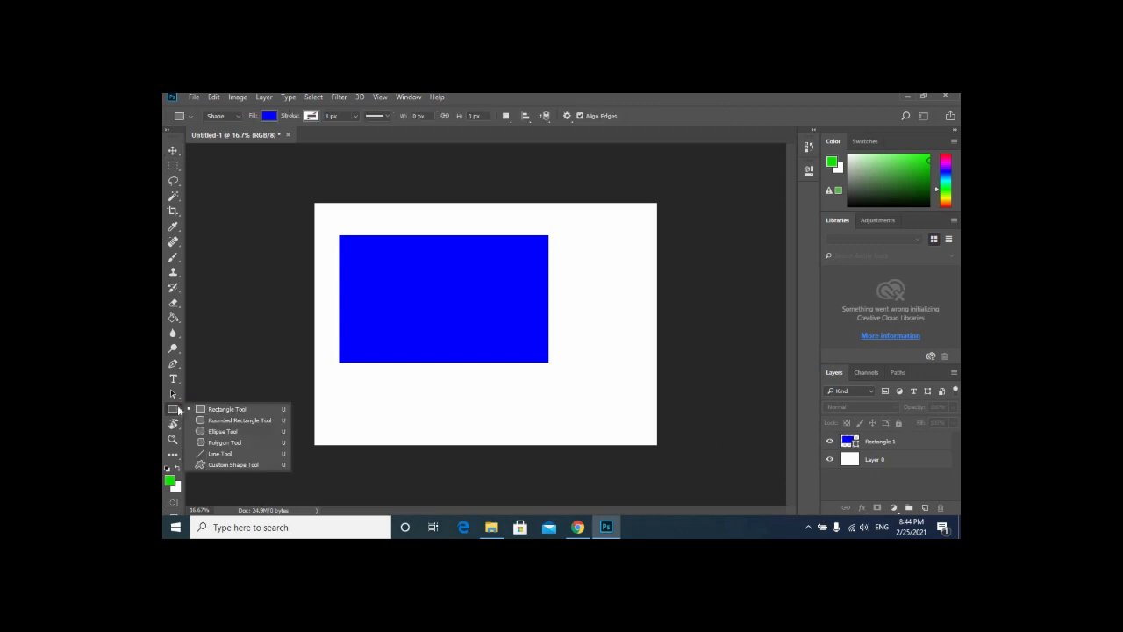
click(244, 431)
click(268, 115)
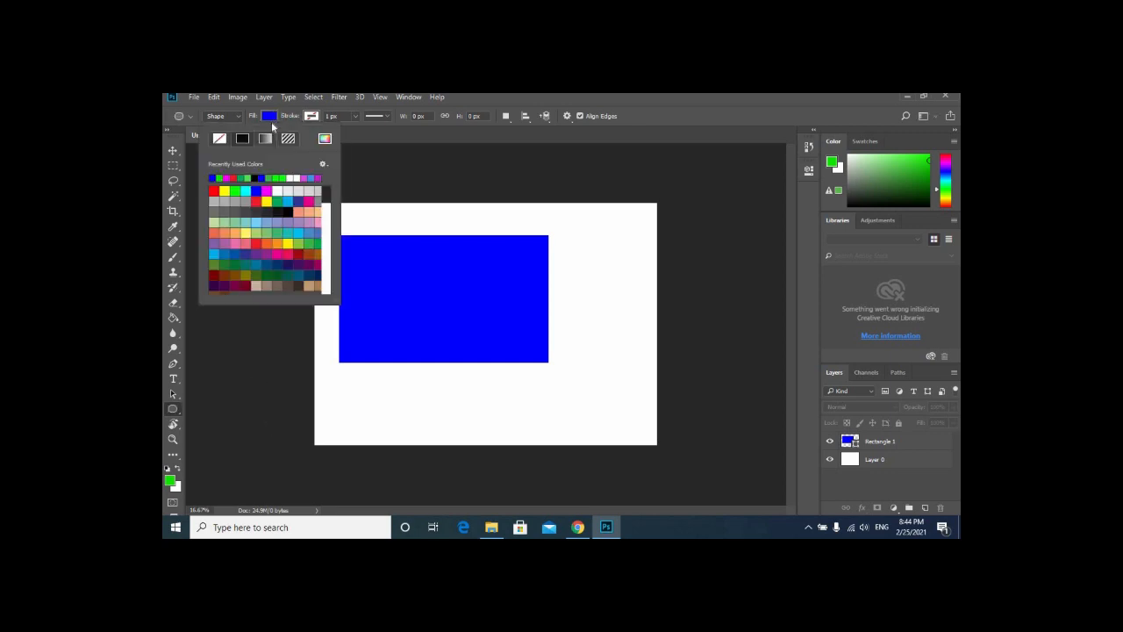
click(268, 191)
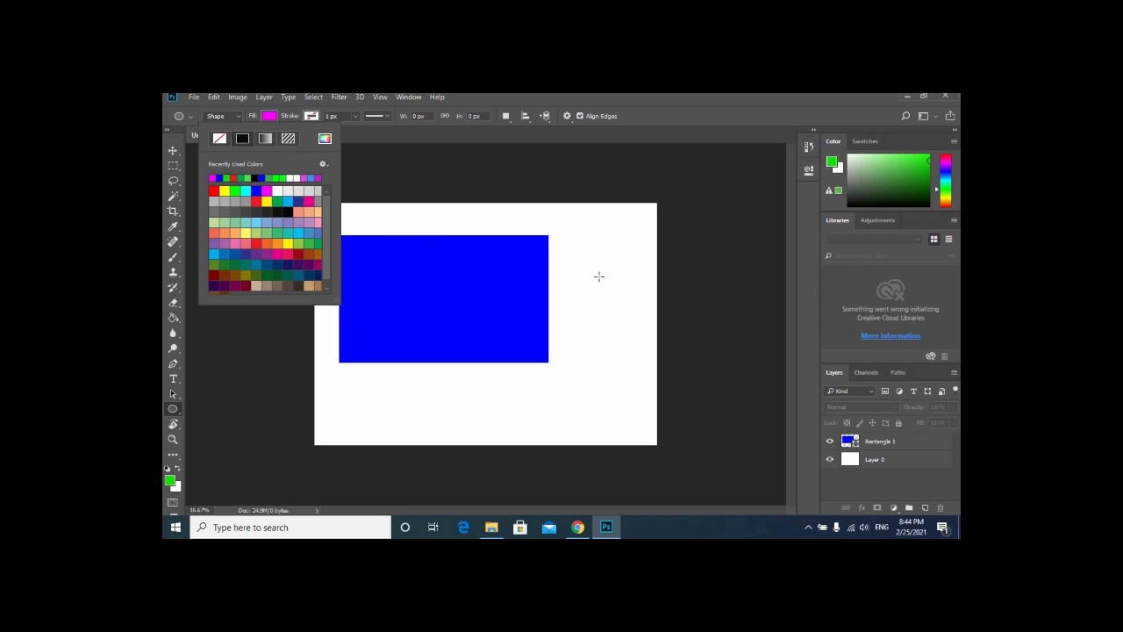
drag(603, 247, 500, 409)
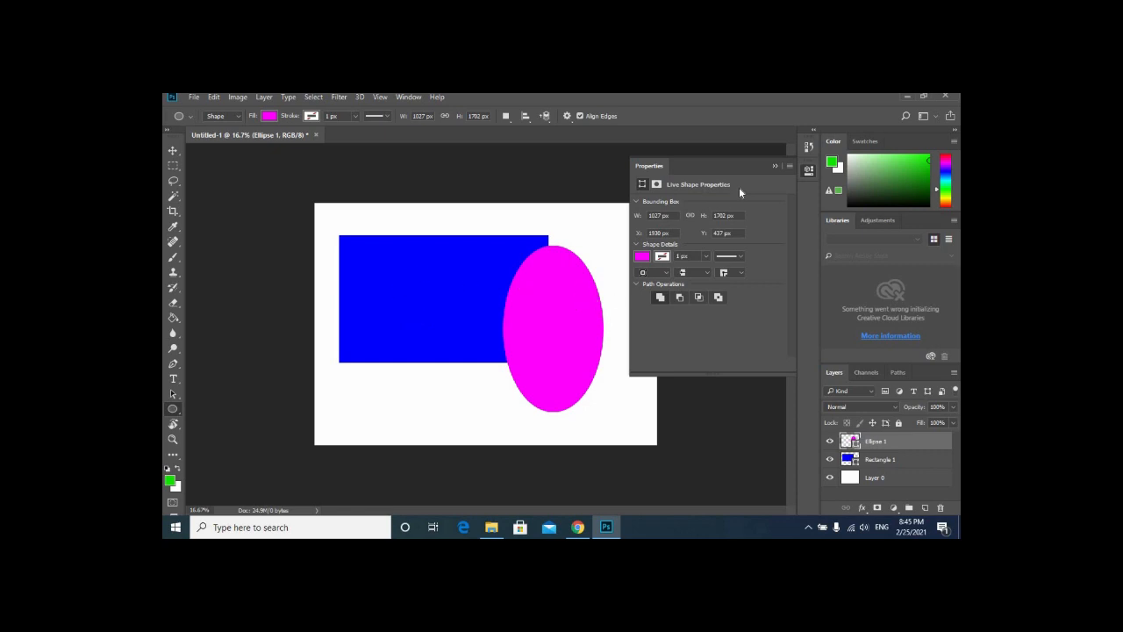
Move the Rectangle 1 layer above Ellipse 1, and hide and show it again.
click(890, 465)
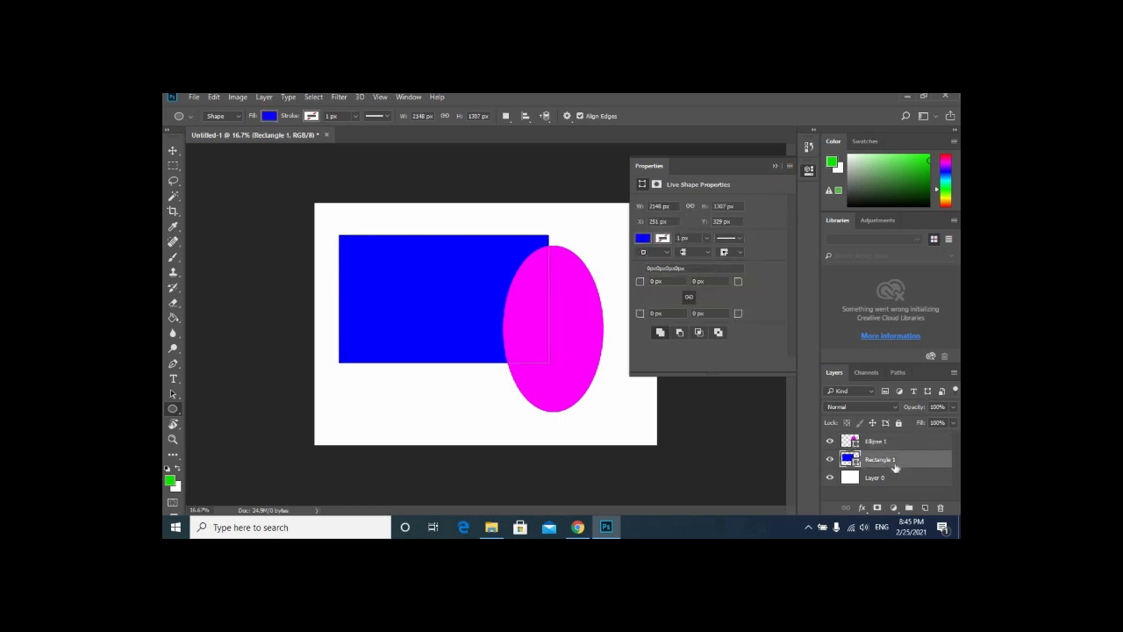
drag(918, 462, 917, 440)
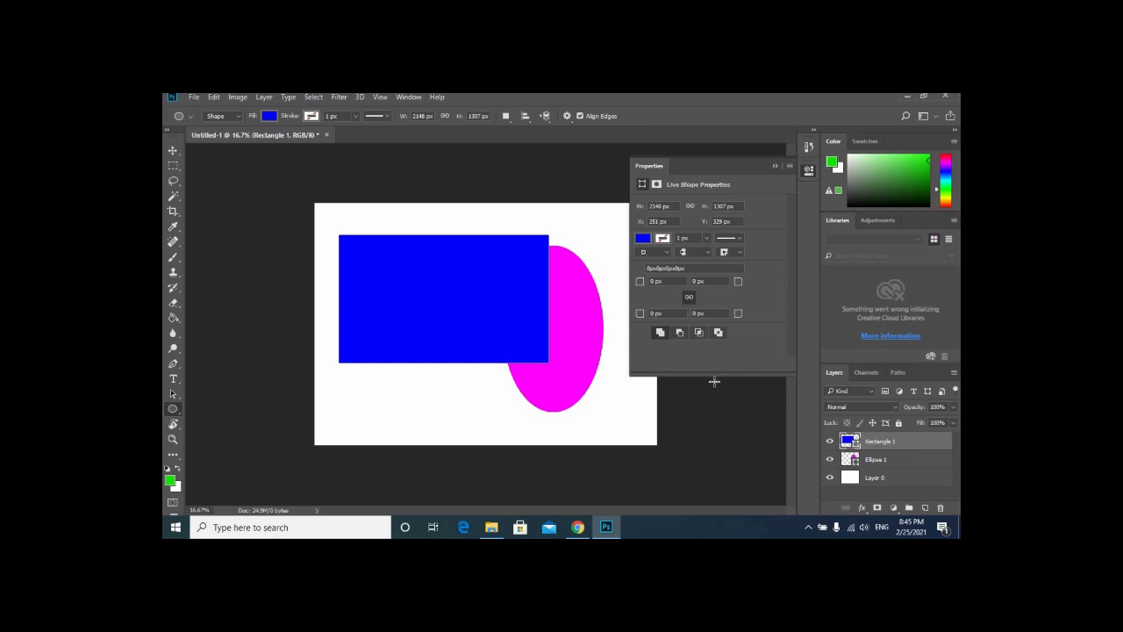
click(829, 443)
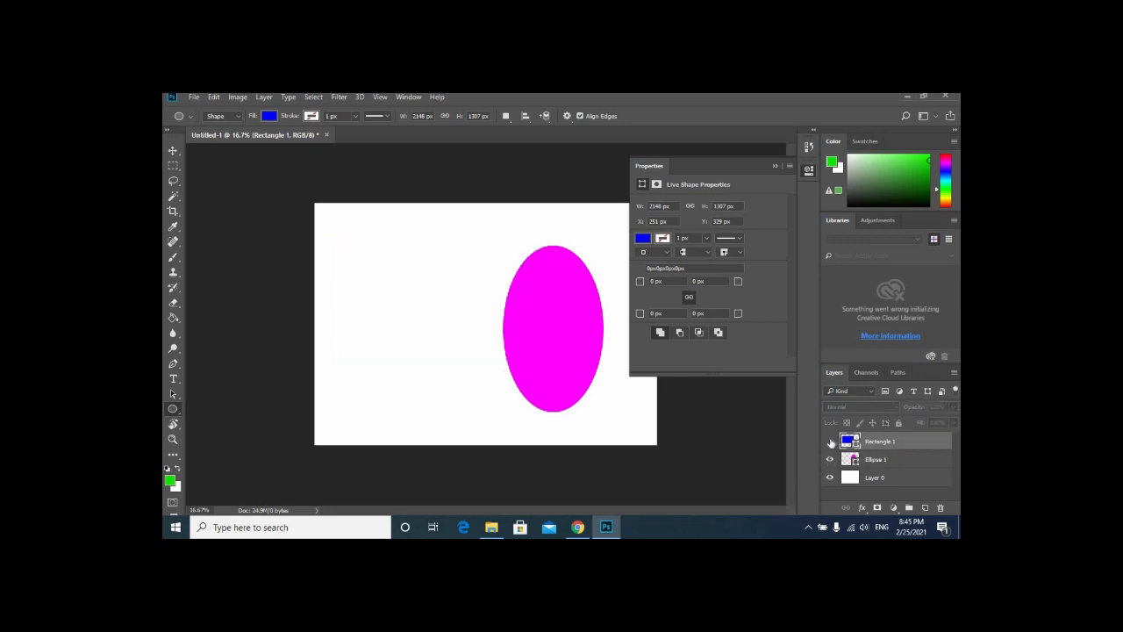
click(830, 443)
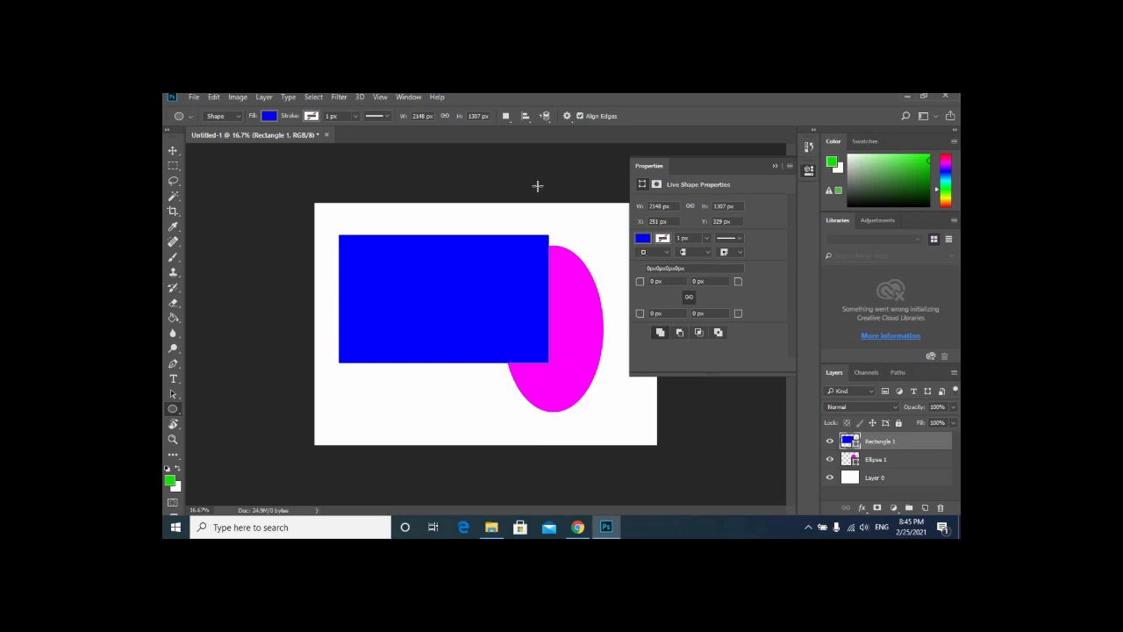
Add a new empty layer and set the Brush tool to the Hard Round Pressure Size tip at 146 px and 100% hardness.
click(924, 508)
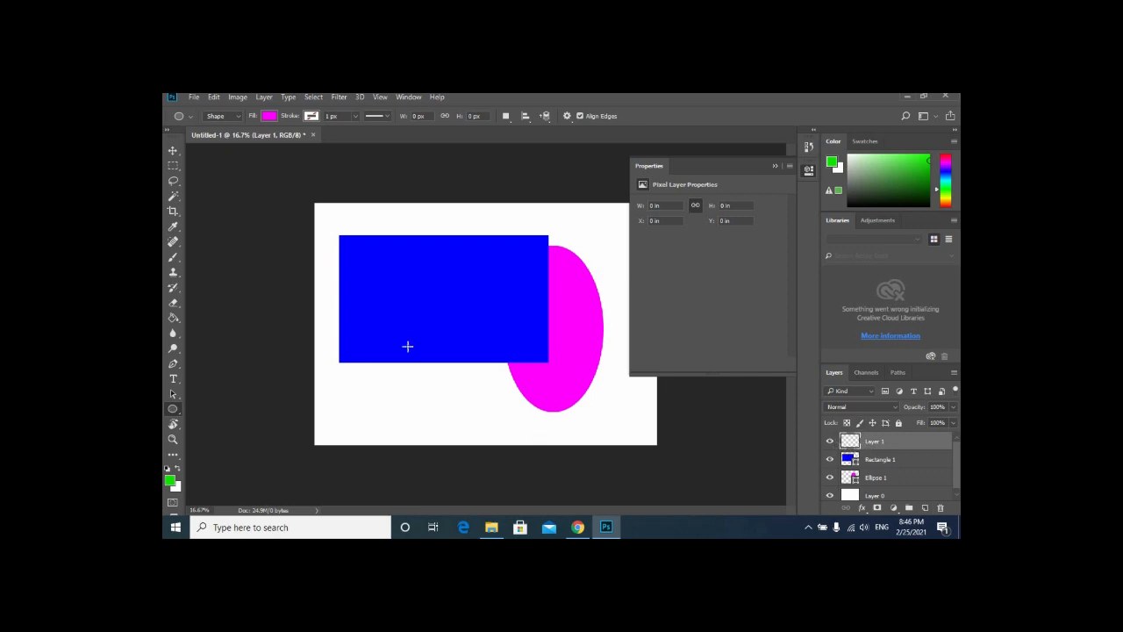
click(174, 262)
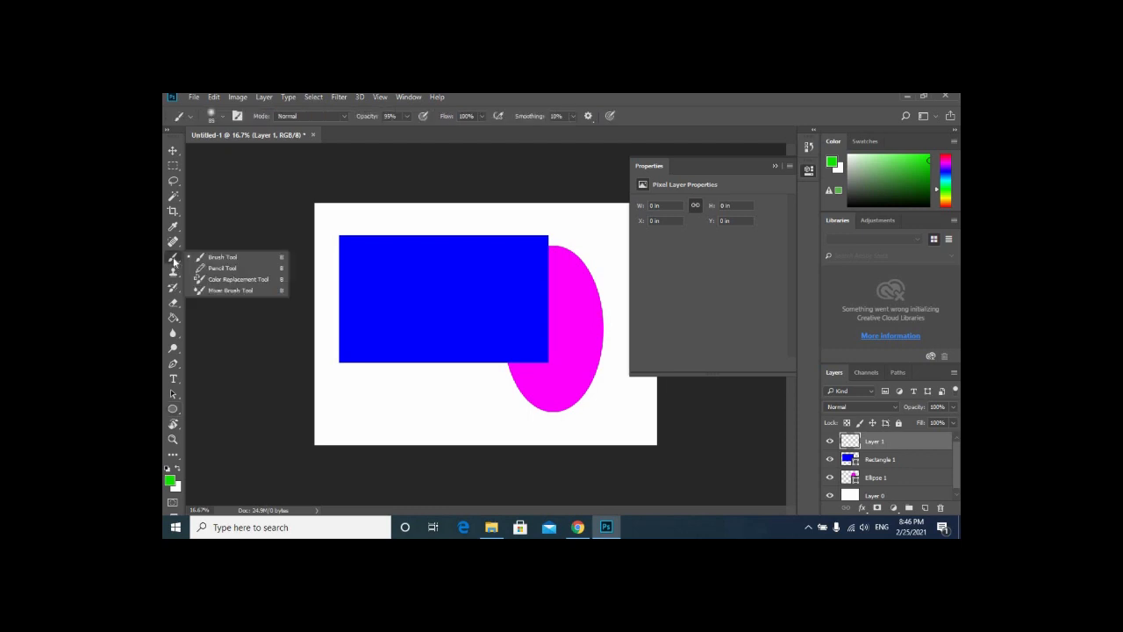
click(208, 261)
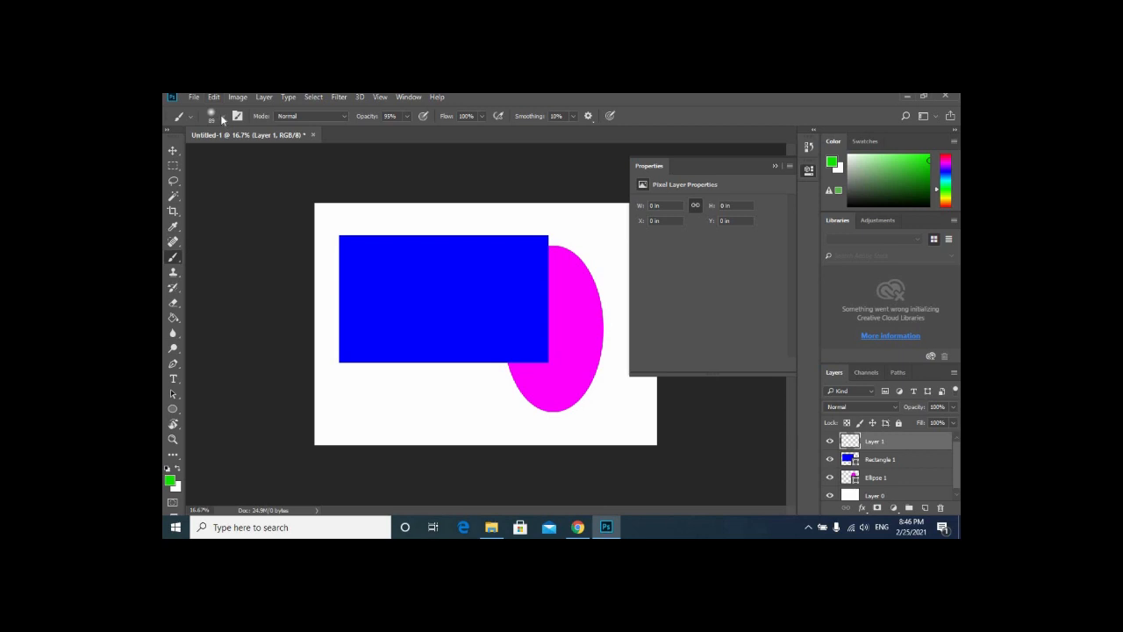
click(223, 119)
mouse_move(259, 158)
mouse_down()
mouse_move(296, 162)
mouse_move(230, 181)
mouse_move(244, 180)
mouse_up()
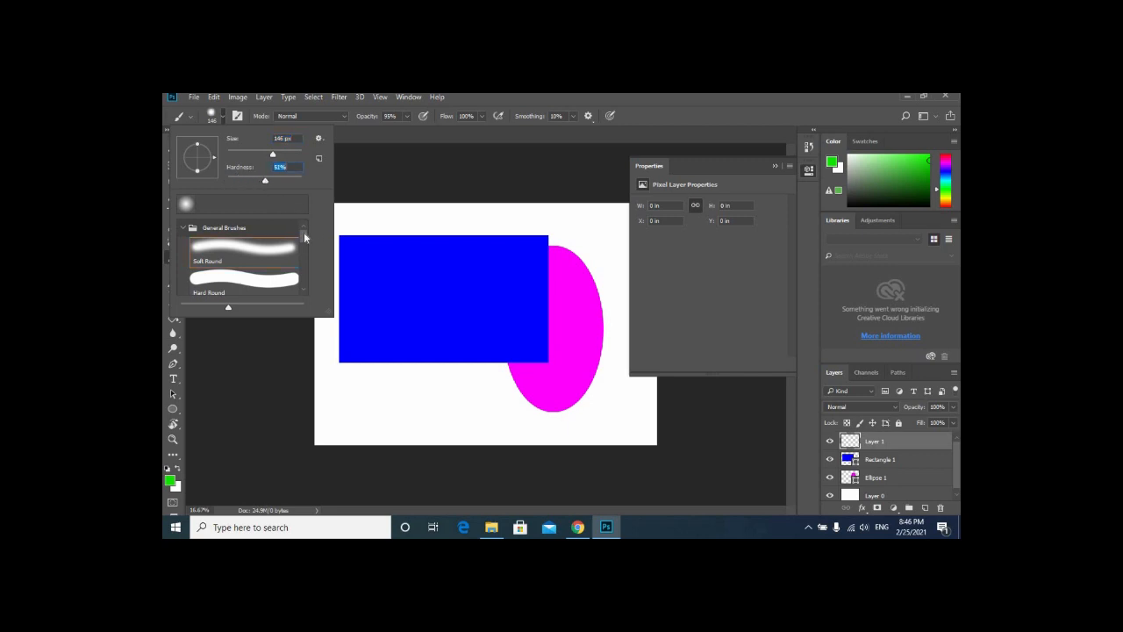
drag(303, 240, 304, 253)
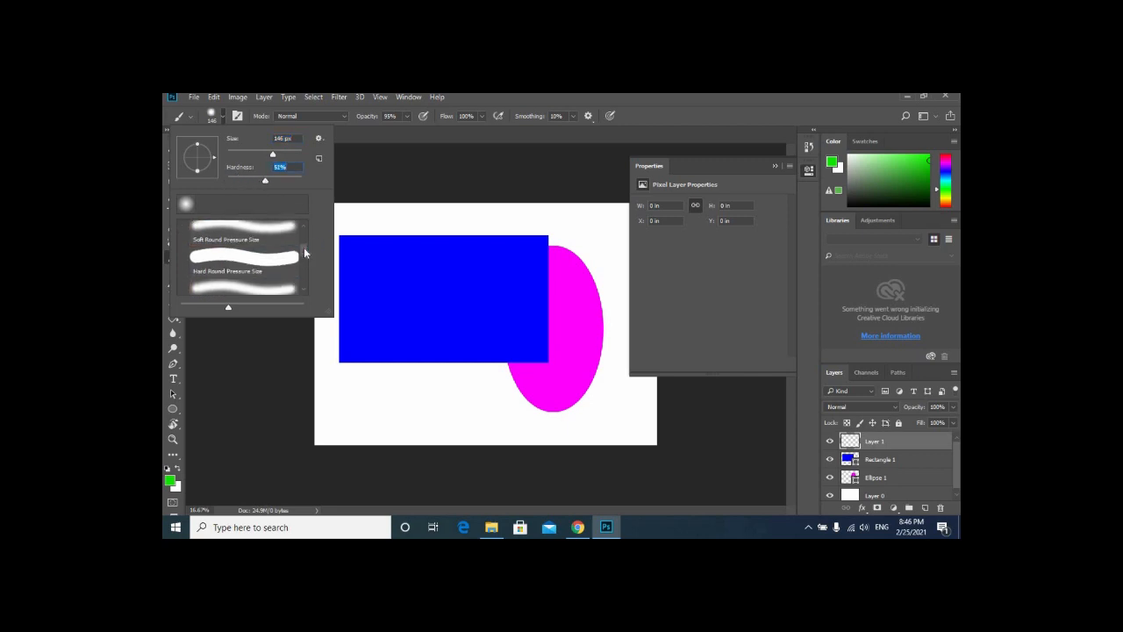
click(246, 260)
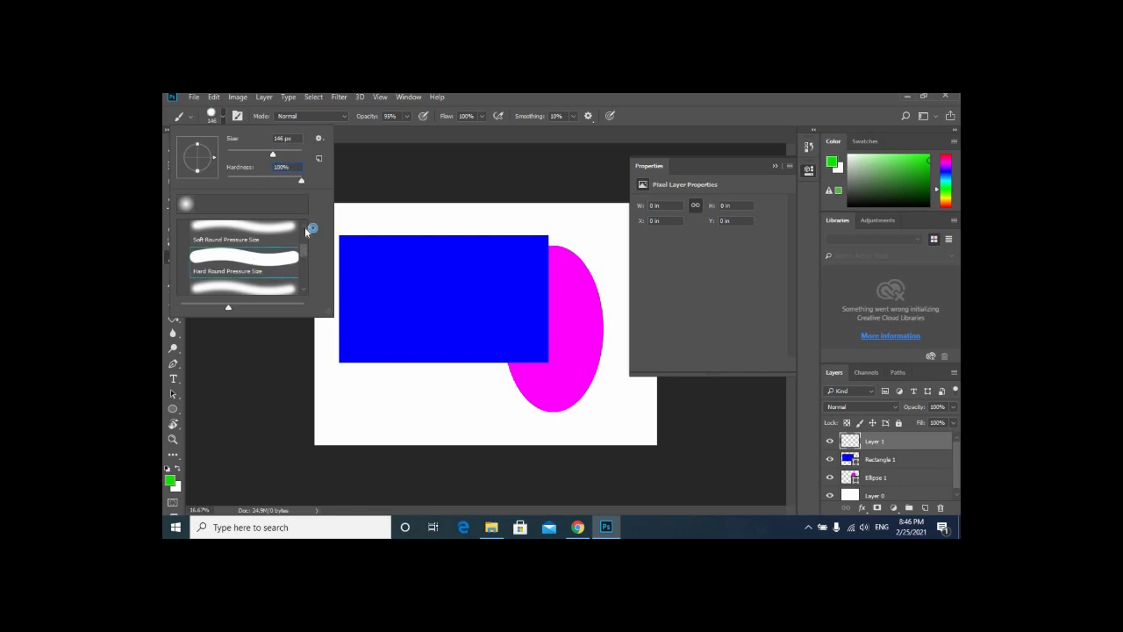
drag(306, 231, 305, 222)
key(Return)
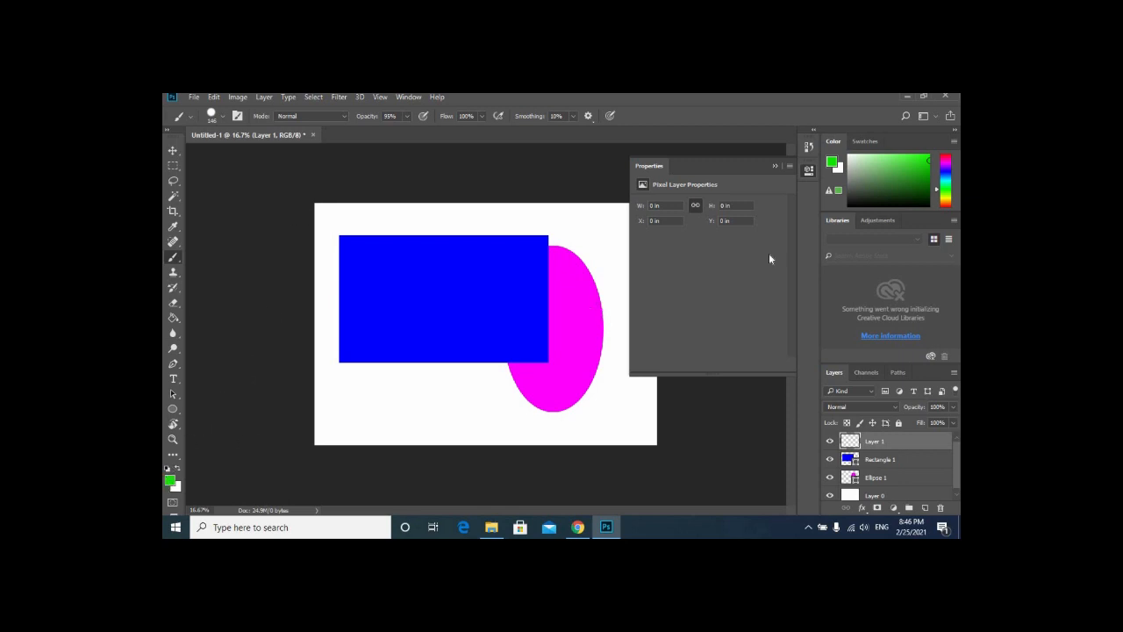
Paint a freehand wavy green stroke across both shapes on the new layer, and move the Ellipse 1 layer above it.
click(775, 166)
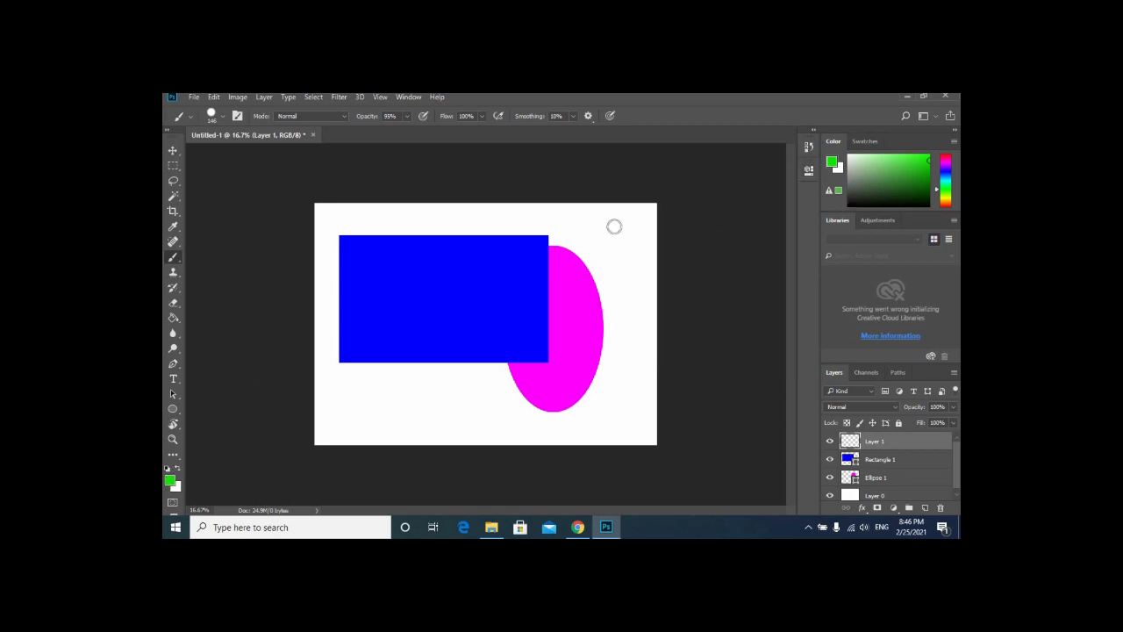
mouse_move(323, 322)
mouse_down()
mouse_move(357, 239)
mouse_move(423, 219)
mouse_move(418, 360)
mouse_move(461, 288)
mouse_move(512, 237)
mouse_move(501, 323)
mouse_move(532, 349)
mouse_move(571, 255)
mouse_move(606, 327)
mouse_move(600, 364)
mouse_move(624, 382)
mouse_move(537, 420)
mouse_move(368, 396)
mouse_up()
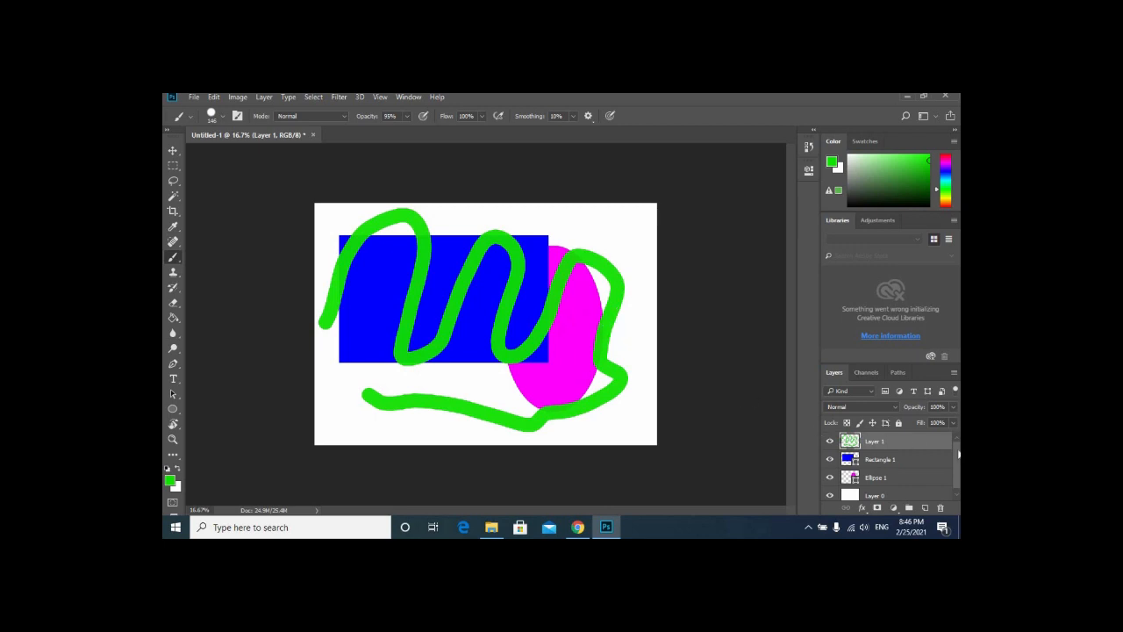
click(895, 481)
drag(918, 480, 912, 437)
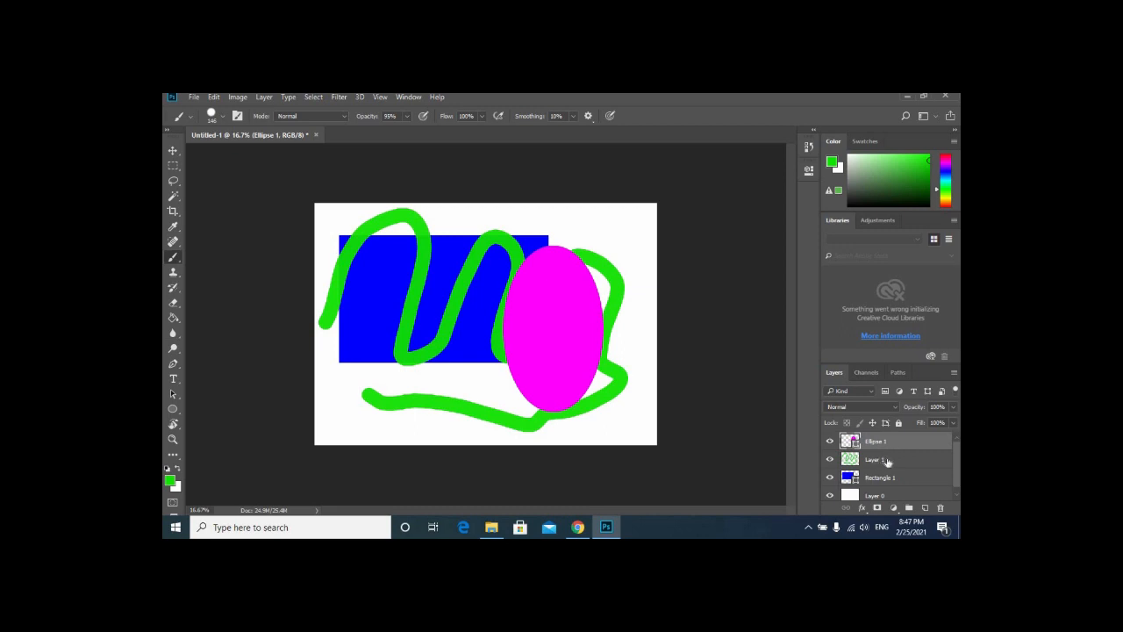
On Layer 1, select the upper-left loop of the green stroke with a rectangular marquee and cut it to a new layer.
click(888, 462)
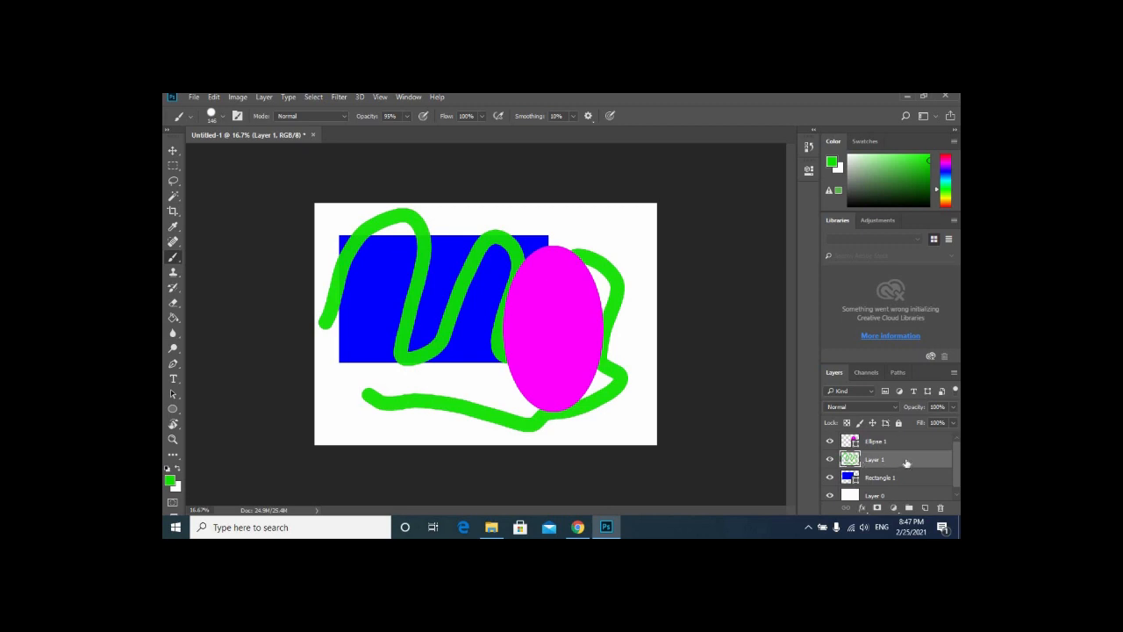
click(175, 166)
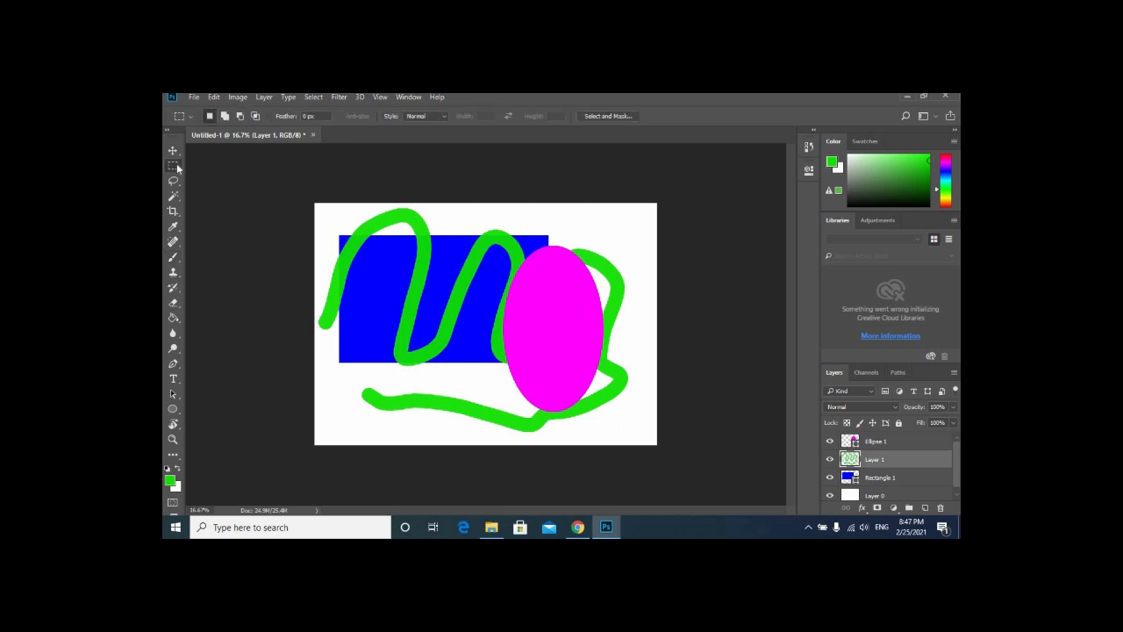
right_click(177, 167)
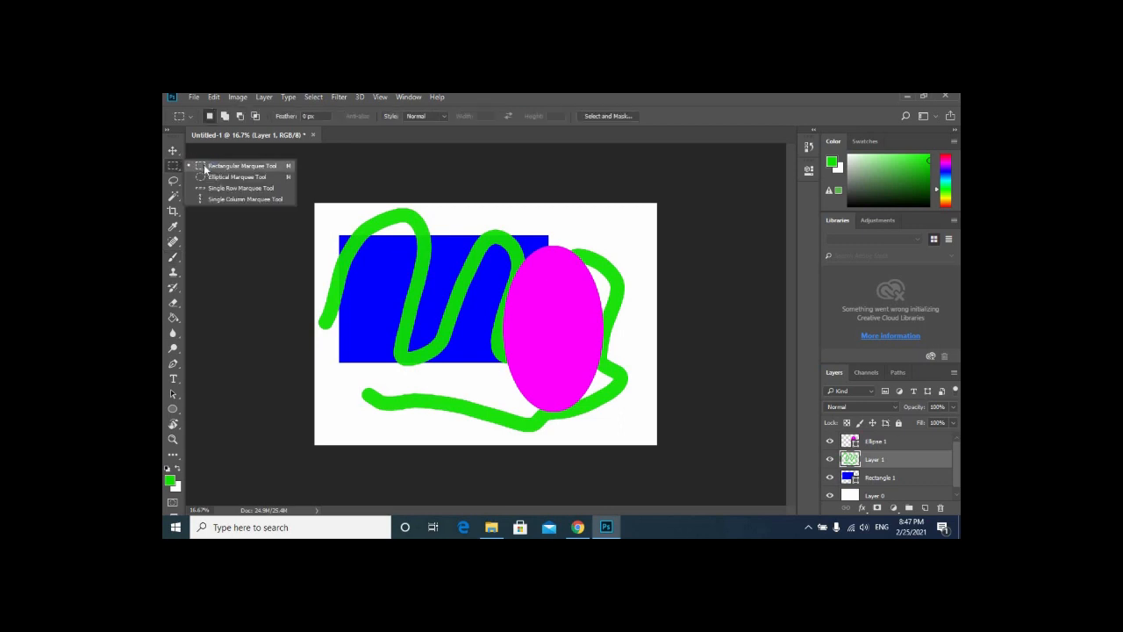
click(461, 238)
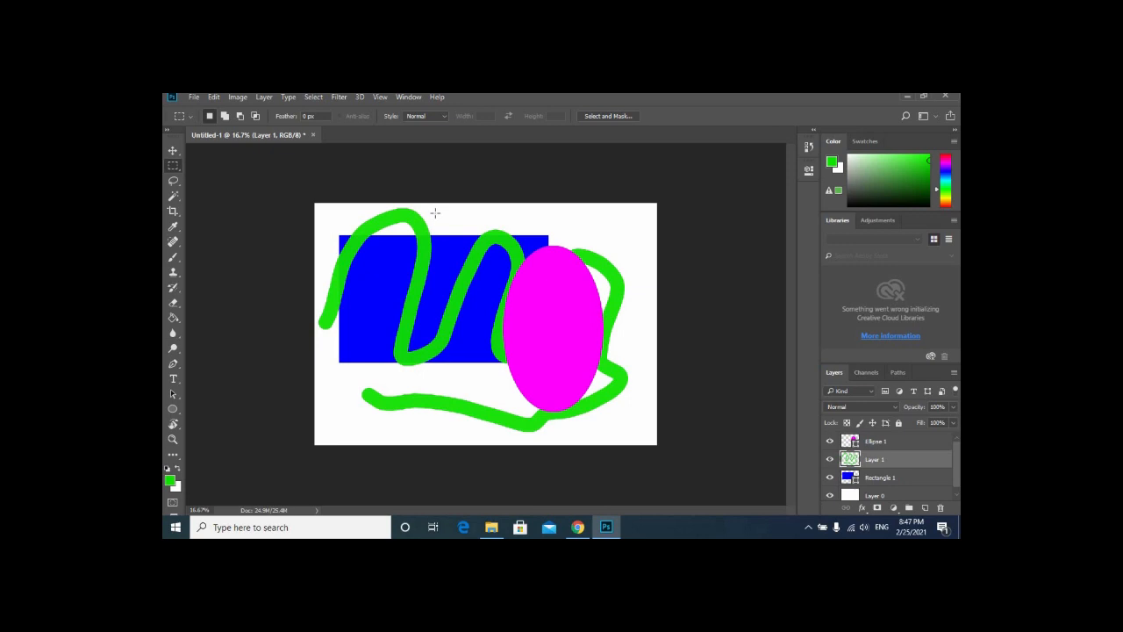
drag(436, 211, 346, 351)
right_click(378, 295)
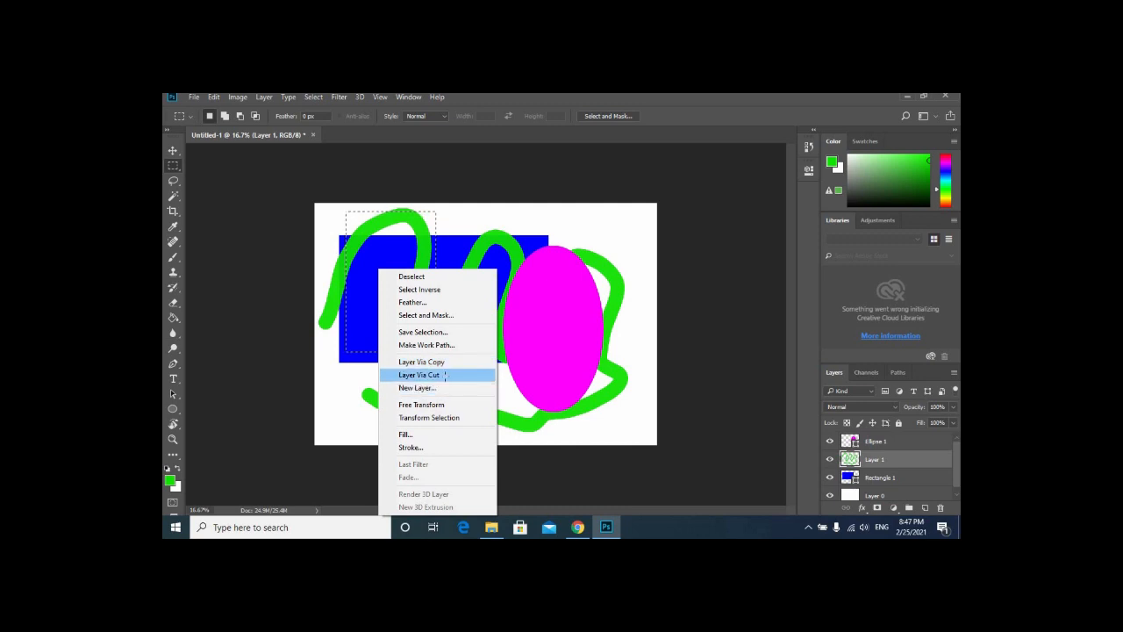
click(446, 376)
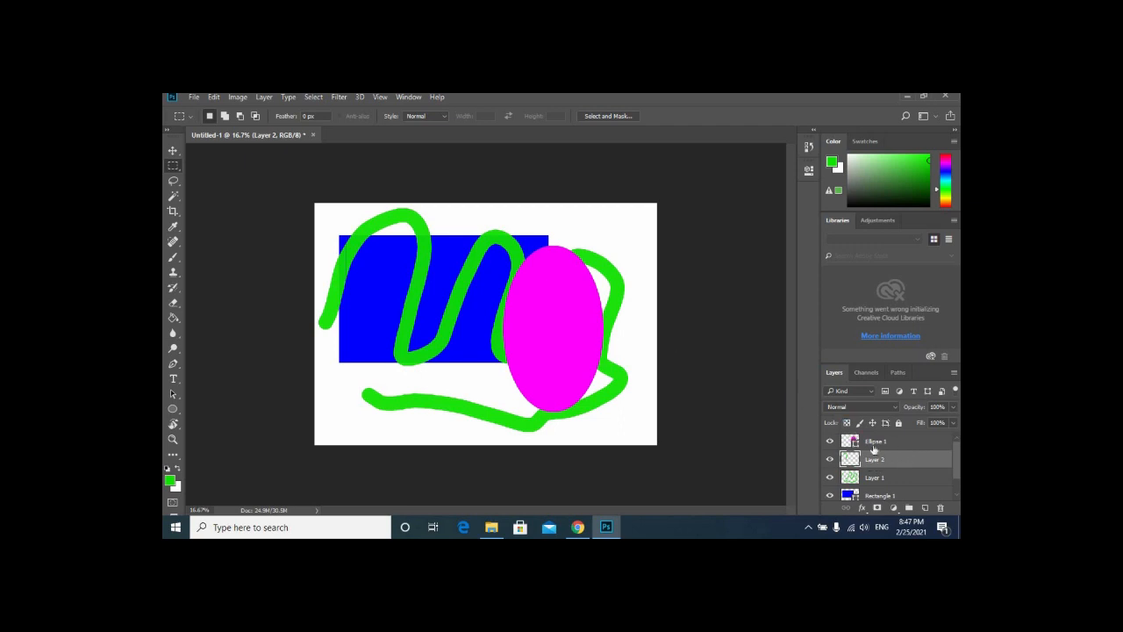
Move the cut piece of the green stroke down and slightly left so it crosses the blue rectangle's lower edge.
click(171, 149)
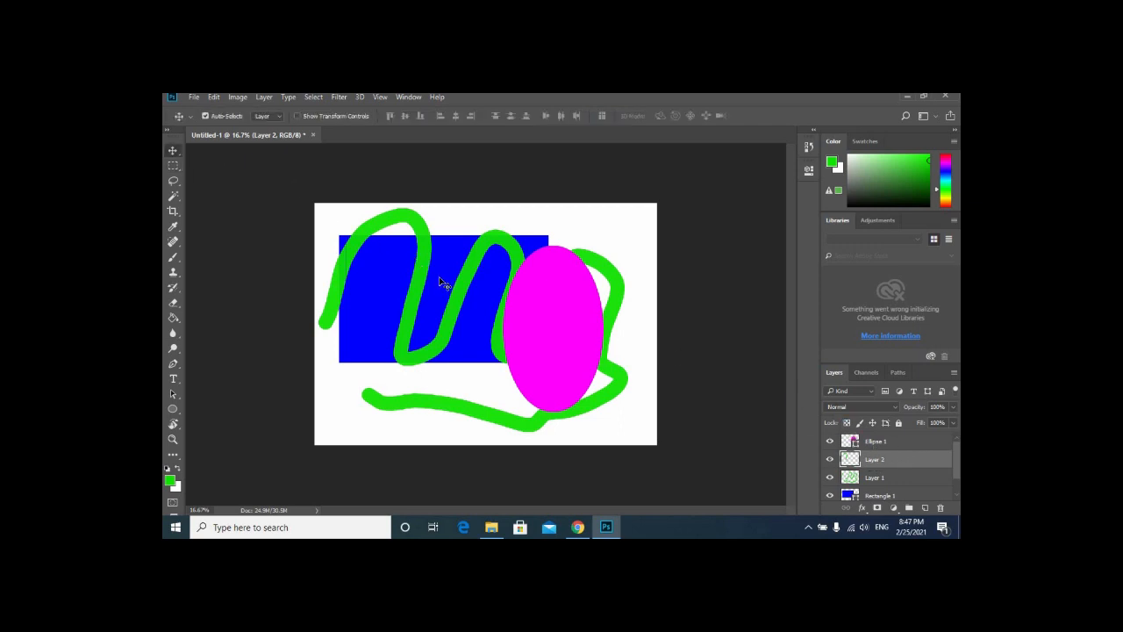
mouse_move(518, 265)
mouse_down()
mouse_move(562, 246)
mouse_move(614, 250)
mouse_move(456, 384)
mouse_move(478, 355)
mouse_move(430, 320)
mouse_move(416, 338)
mouse_move(416, 318)
mouse_up()
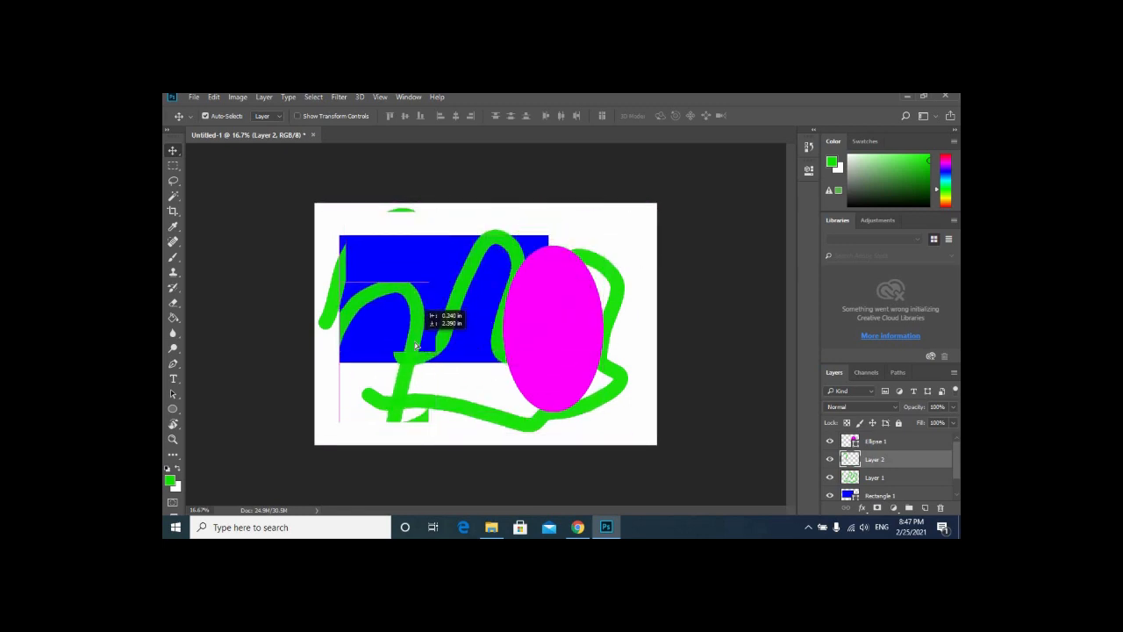
drag(416, 361, 419, 355)
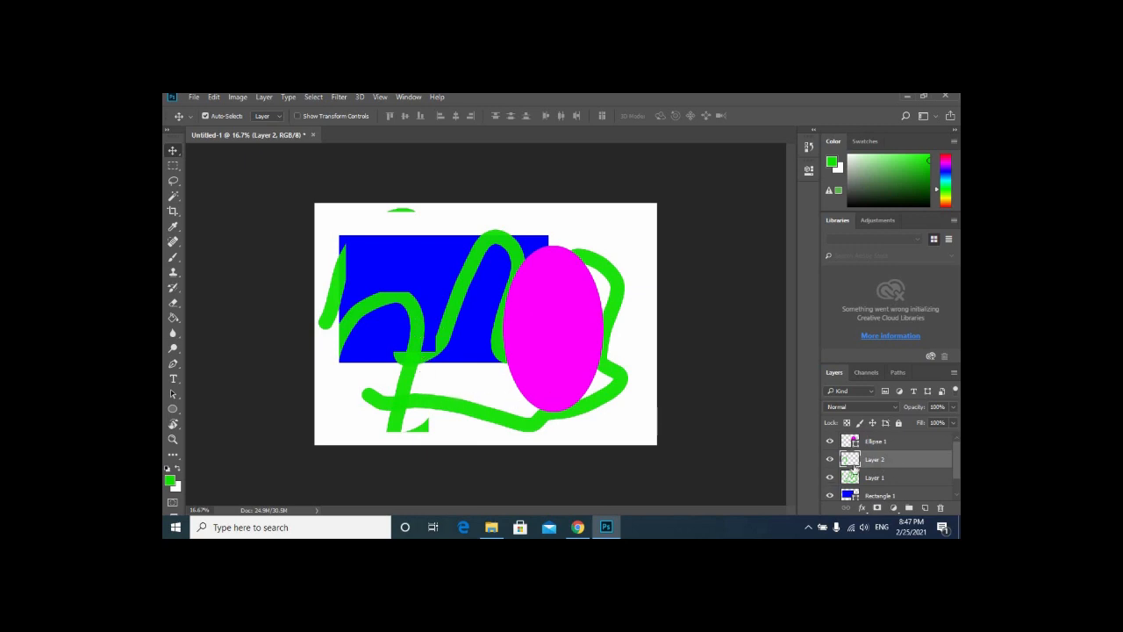
On Layer 1, marquee a rectangular area around the upper part of the ellipse and fill it with green brush strokes.
click(902, 483)
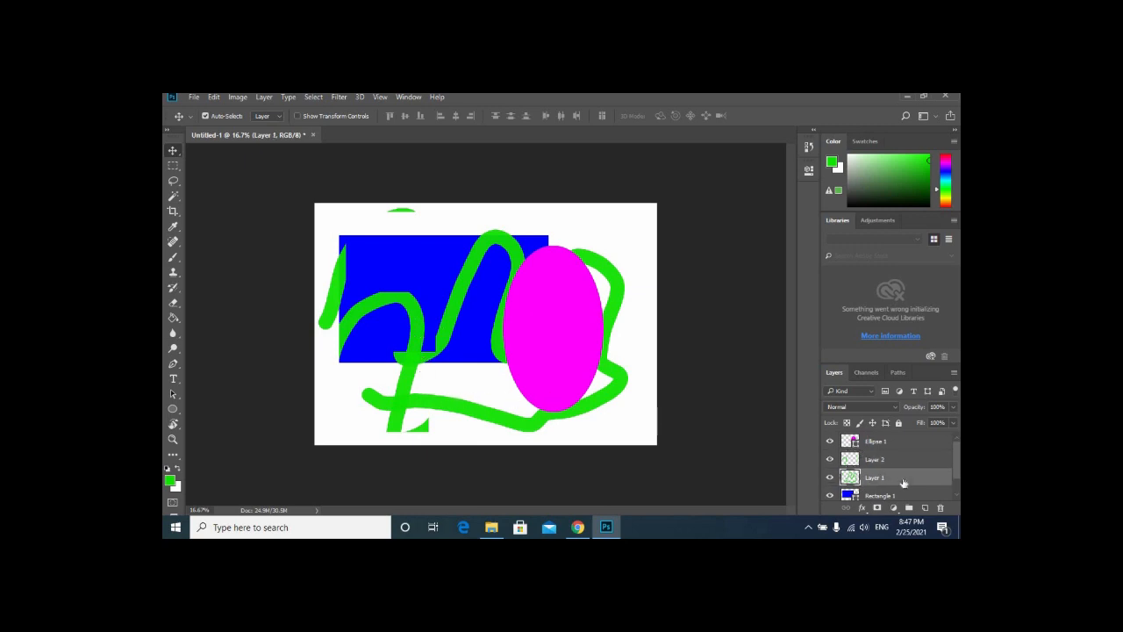
click(173, 165)
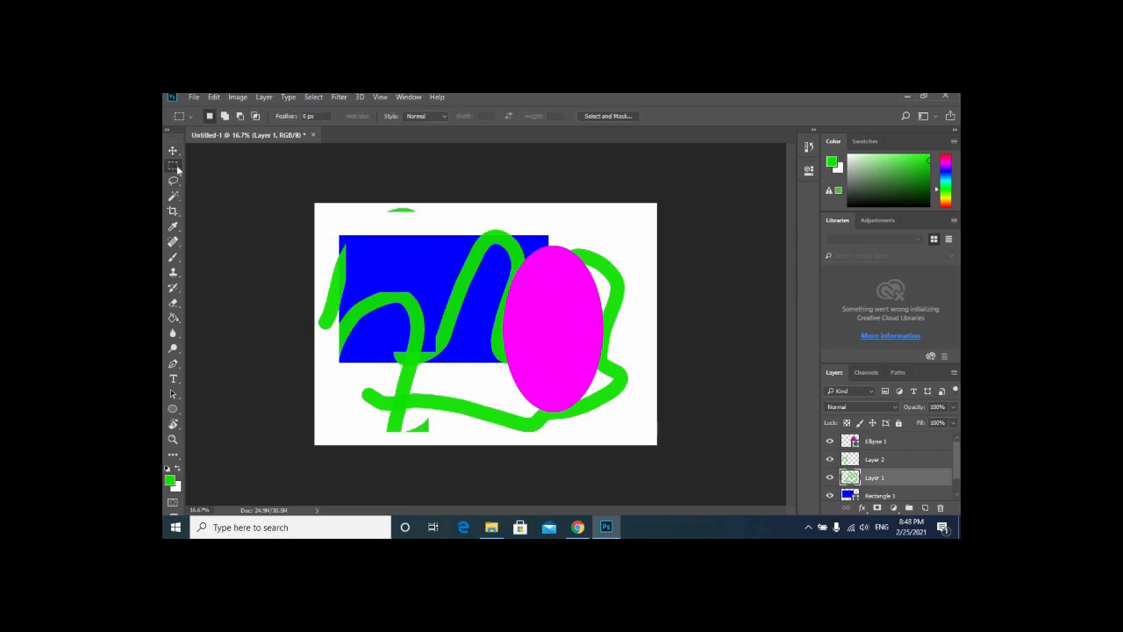
drag(595, 224, 494, 332)
click(174, 257)
mouse_move(455, 236)
mouse_down()
mouse_move(613, 220)
mouse_move(493, 238)
mouse_move(624, 231)
mouse_move(536, 244)
mouse_move(614, 256)
mouse_up()
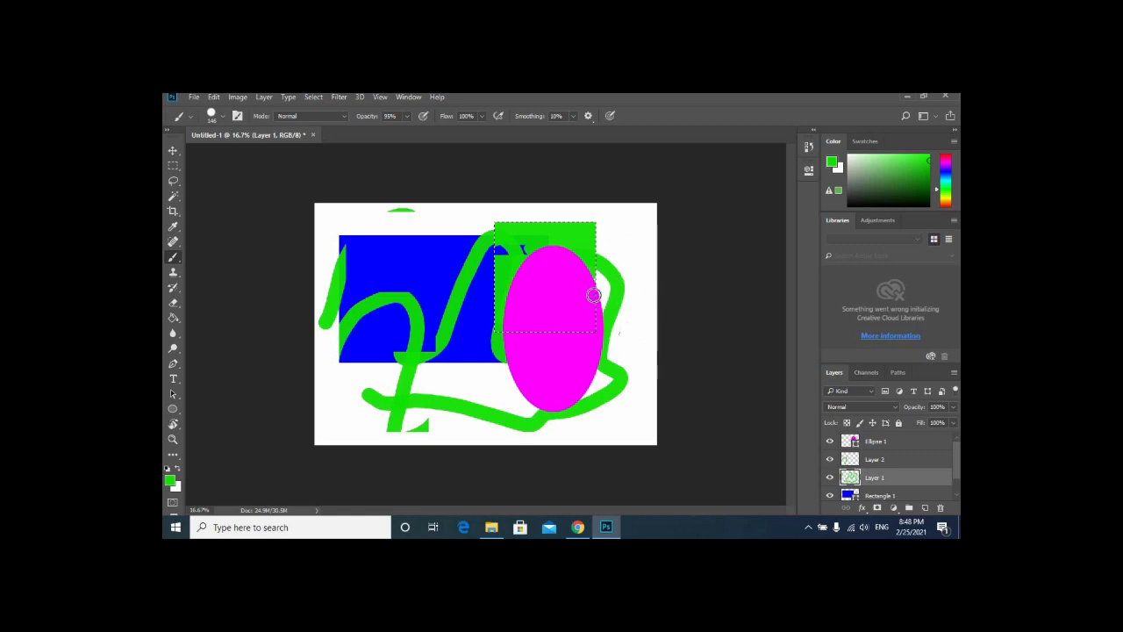
drag(498, 254, 551, 243)
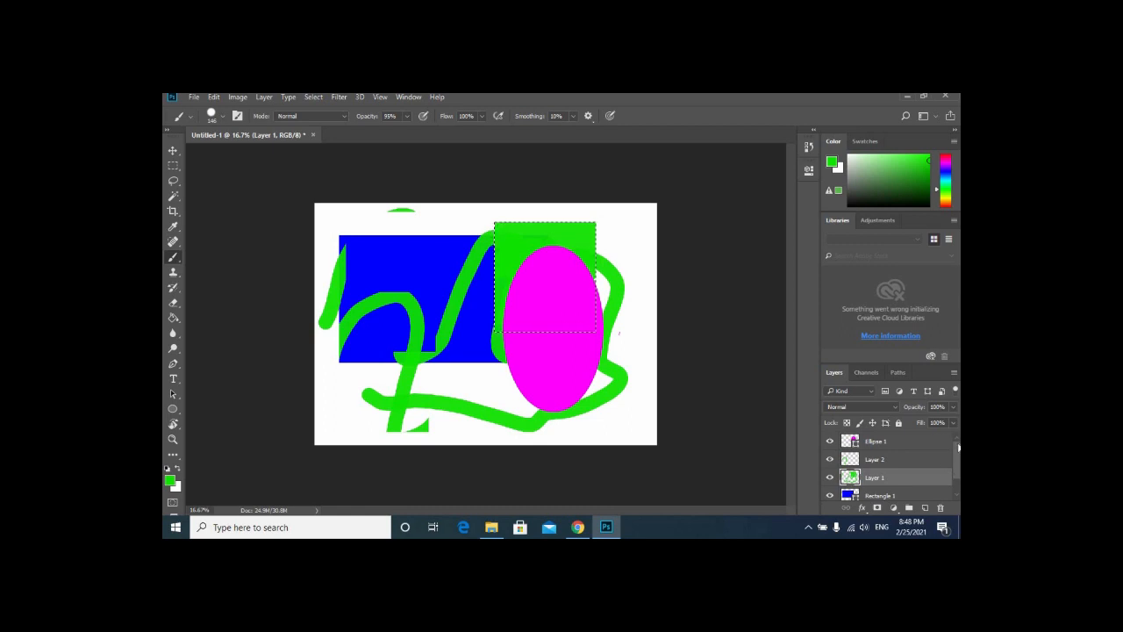
mouse_move(957, 444)
mouse_down()
mouse_move(955, 458)
mouse_move(953, 435)
mouse_move(959, 454)
mouse_up()
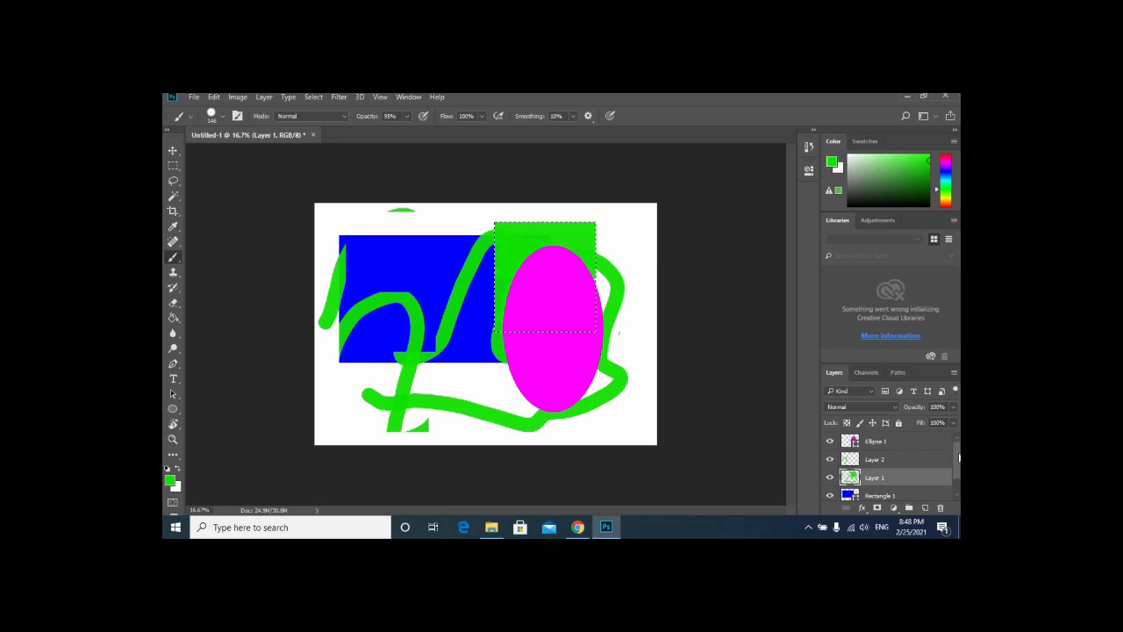